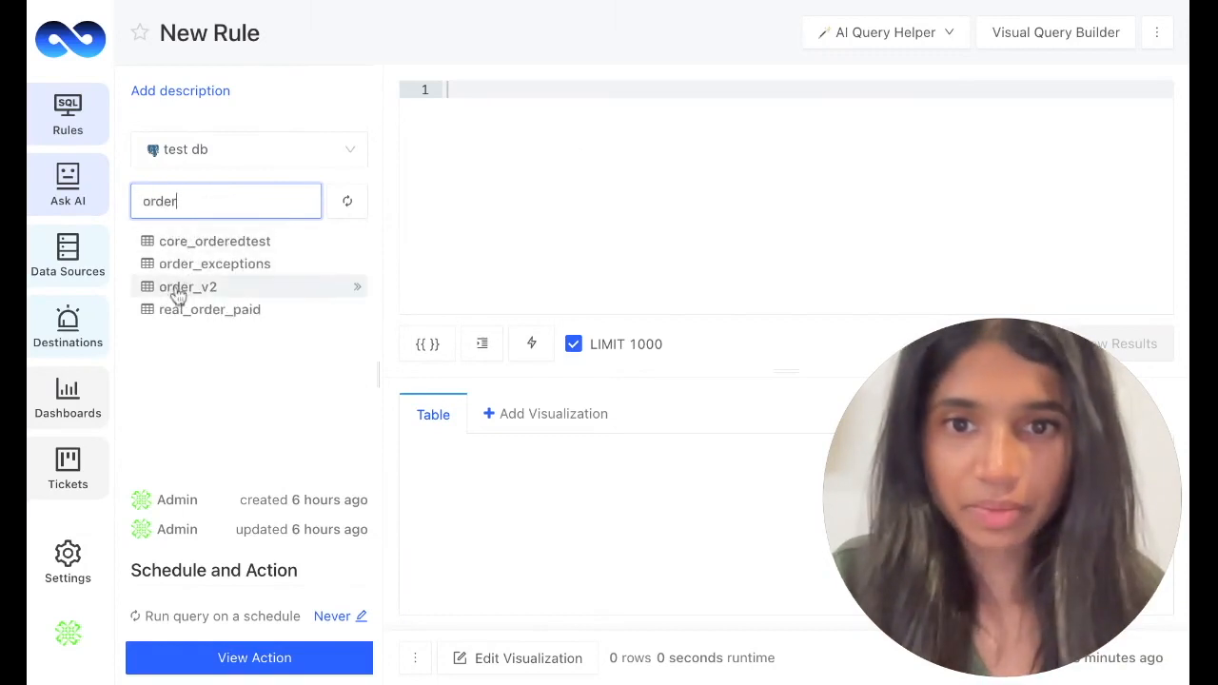
- Expand the order_v2 table in the schema list and look through its columns
left_click(178, 288)
scroll(180, 296, "down", 2)
scroll(181, 296, "up", 1)
scroll(181, 296, "down", 1)
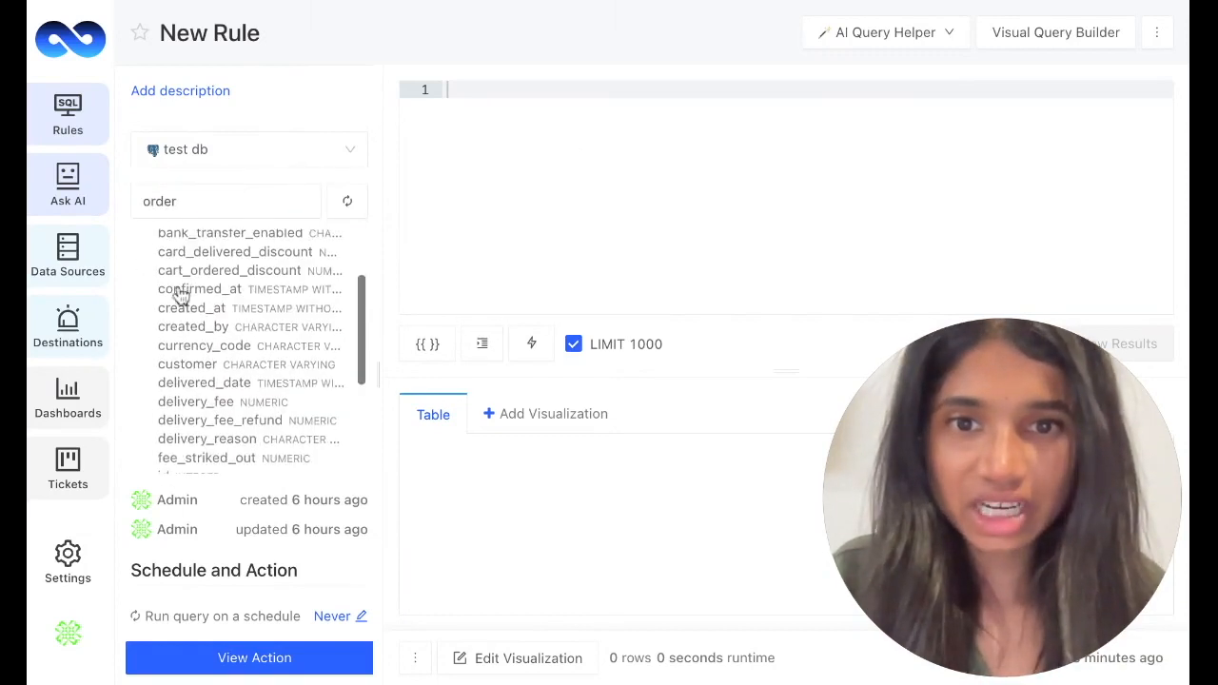
scroll(180, 295, "down", 4)
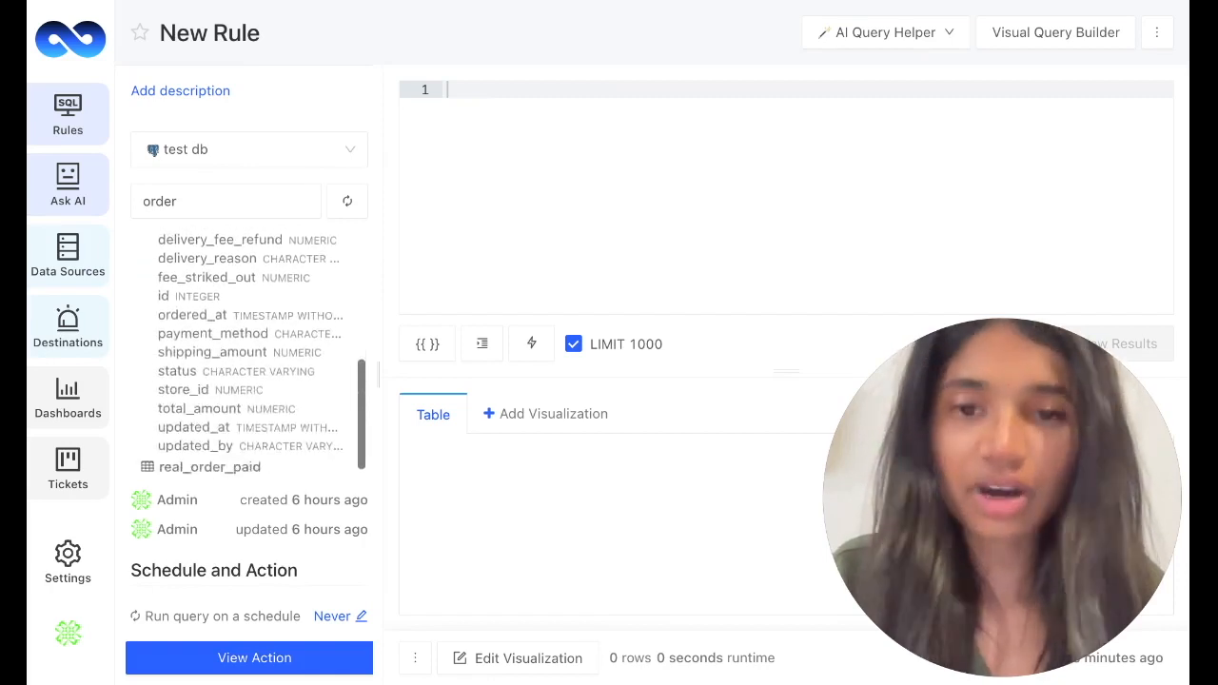
scroll(253, 349, "up", 1)
scroll(253, 349, "up", 4)
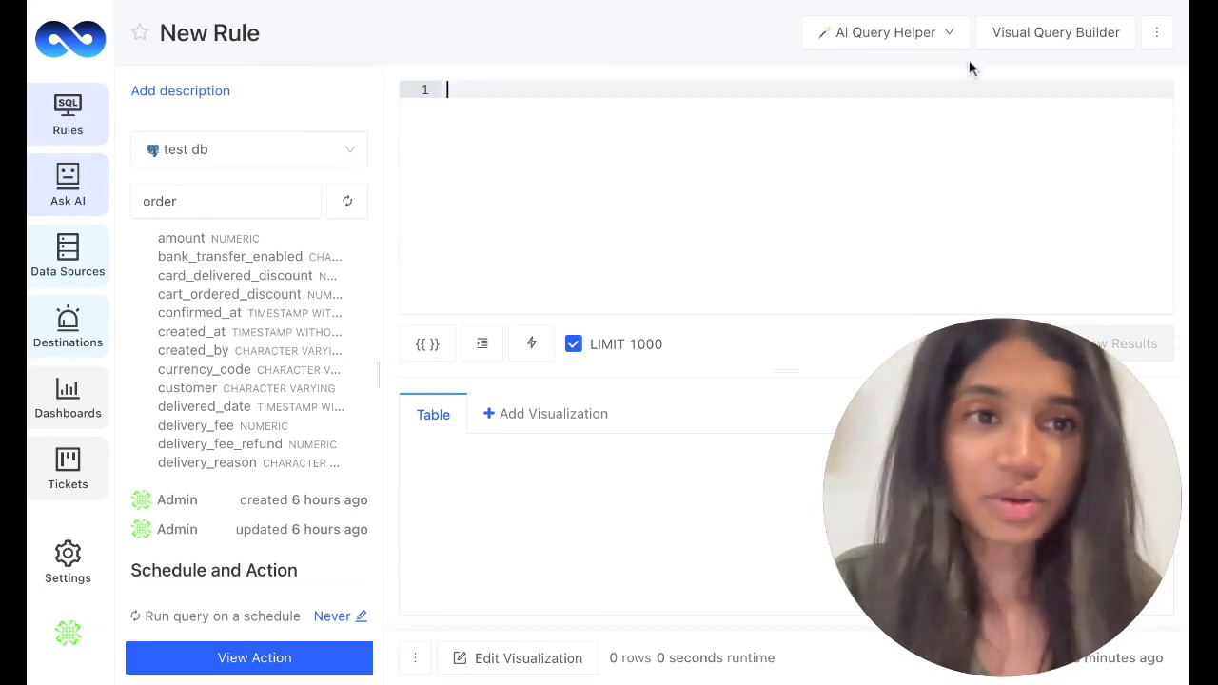
- Use the AI Query Generator to produce SQL for "Show me orders where shipping fee is greater than order amount" from the order_v2 table
left_click(922, 46)
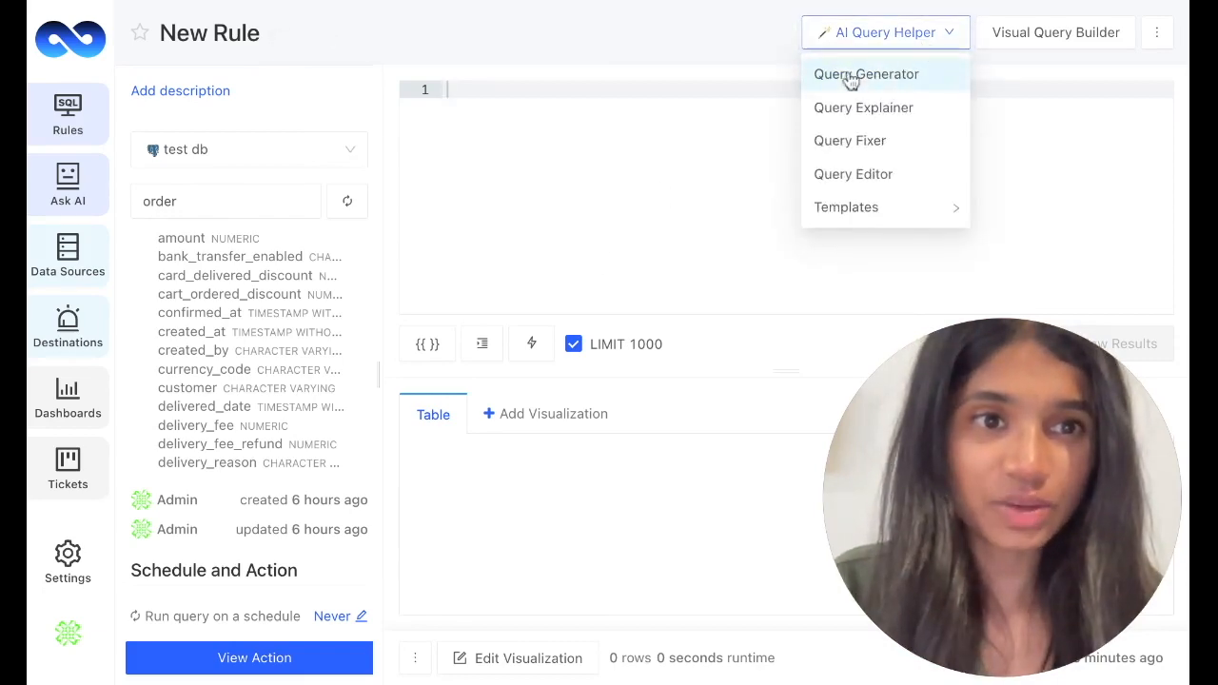
left_click(850, 76)
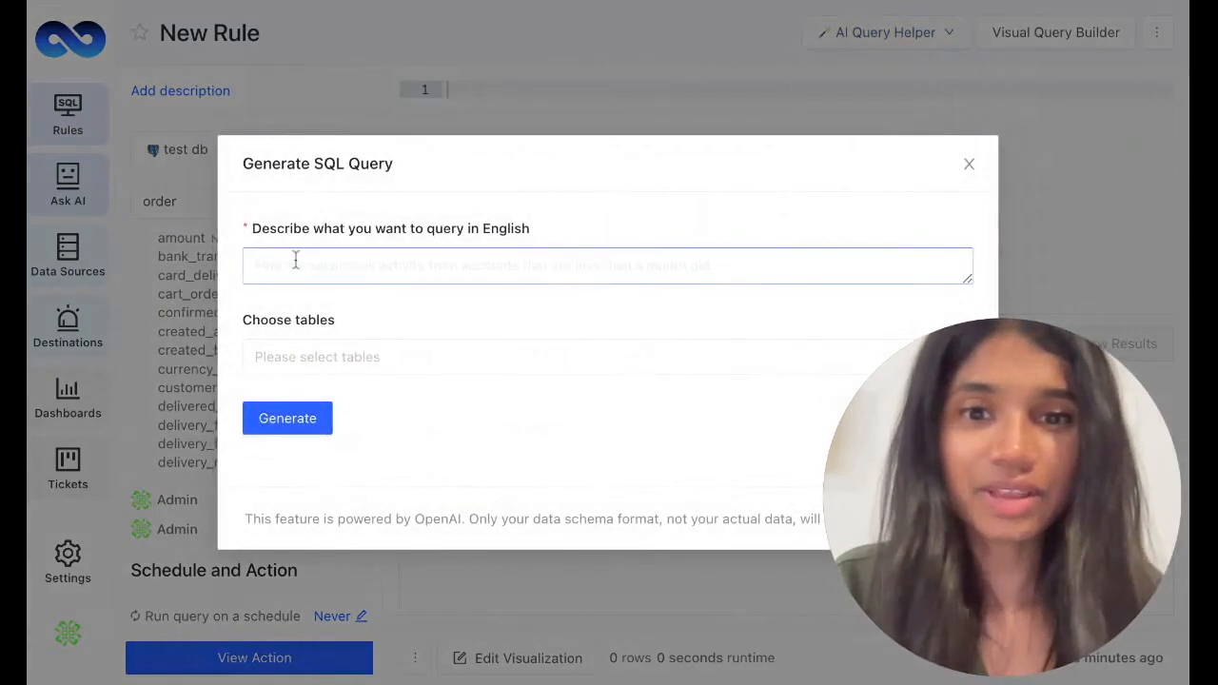
type("Show me orders where shipping fee is greater than order amount")
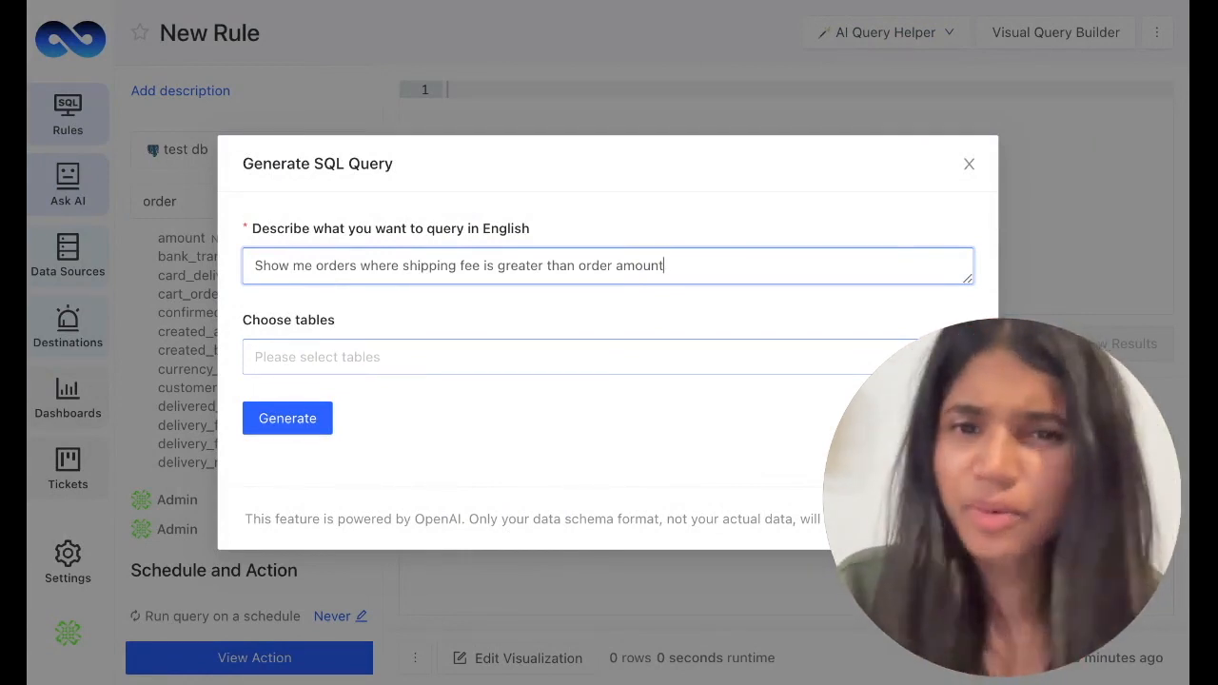
left_click(428, 357)
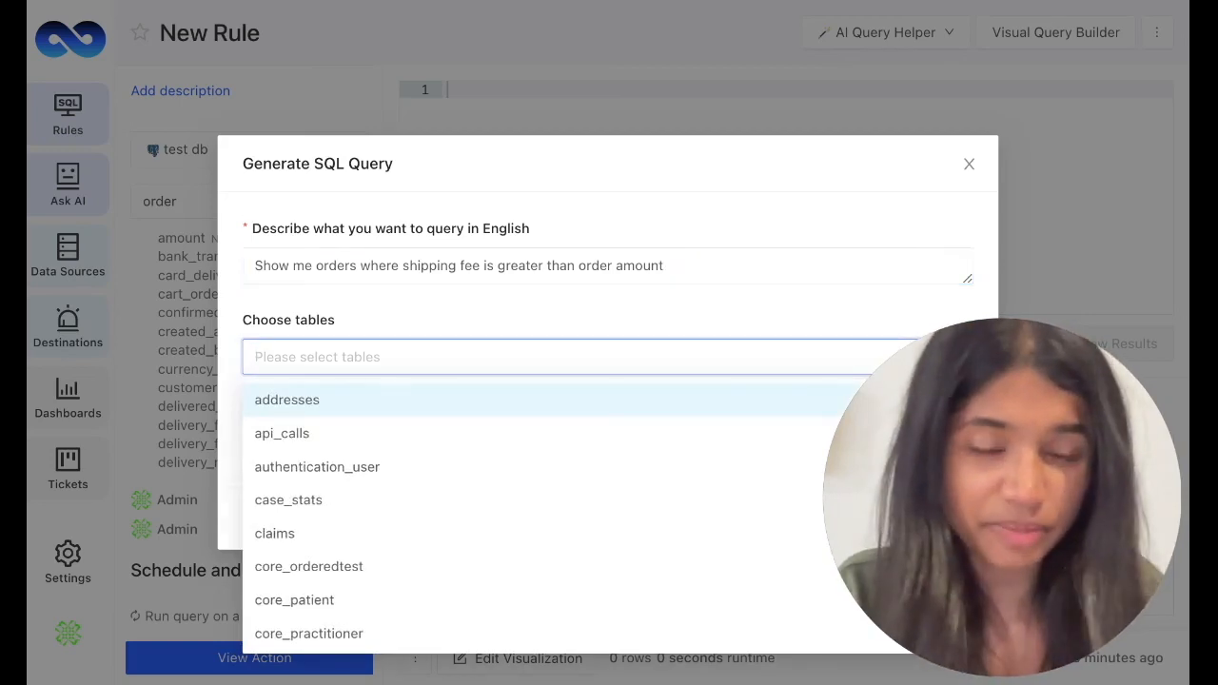
type("order")
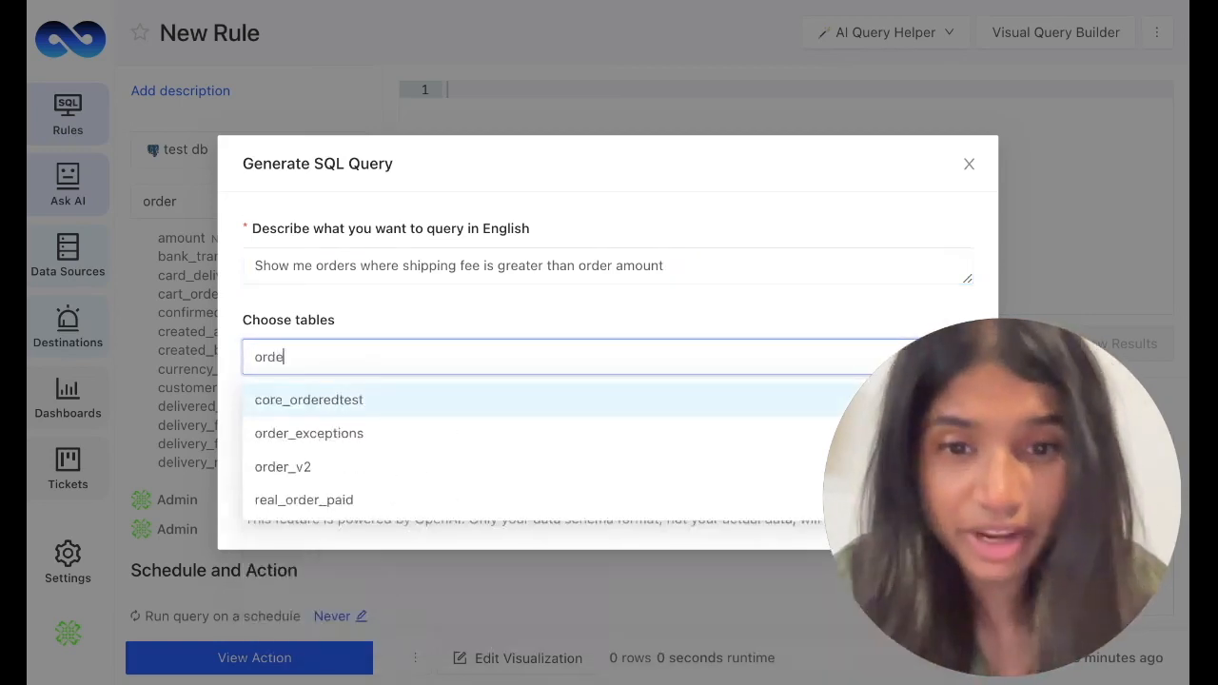
left_click(356, 466)
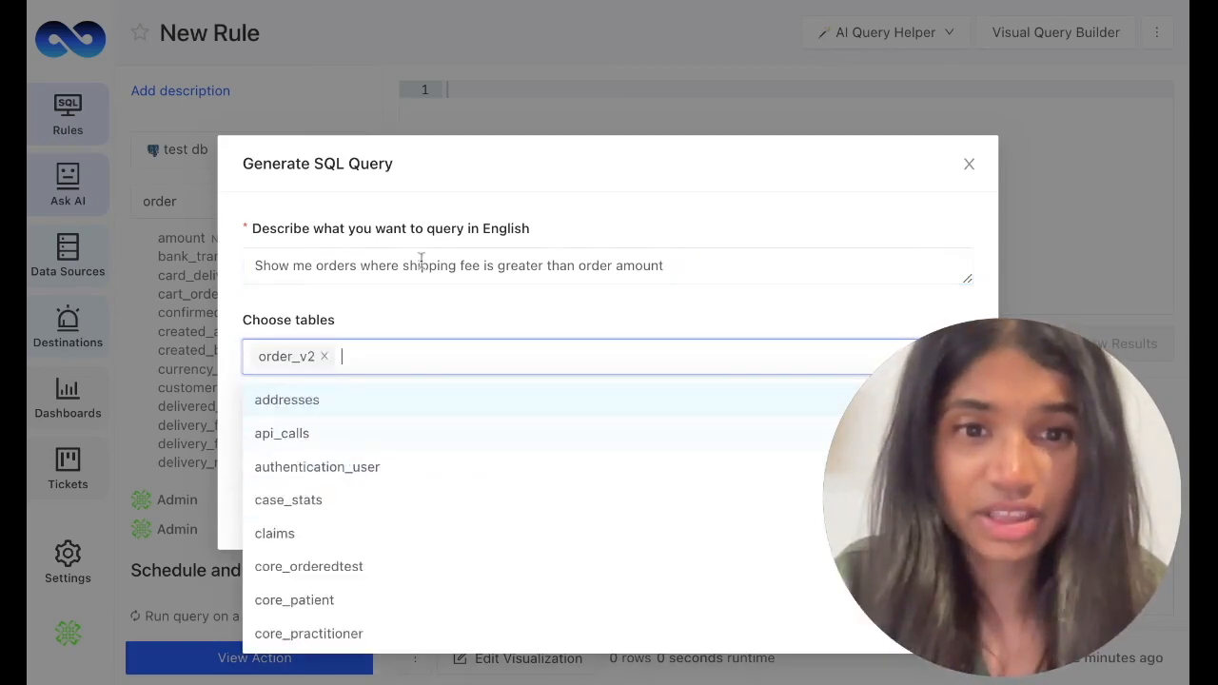
left_click(408, 327)
left_click(289, 408)
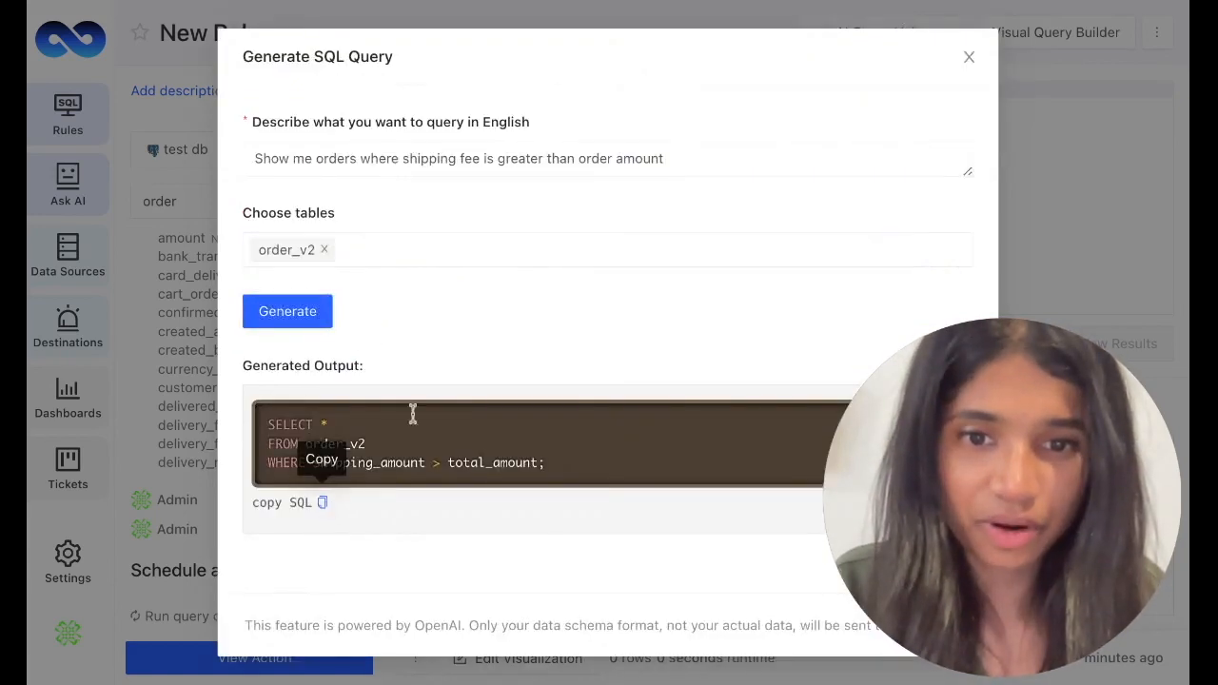
- Copy the generated shipping fee SQL into the rule's query editor and run it
left_click(326, 503)
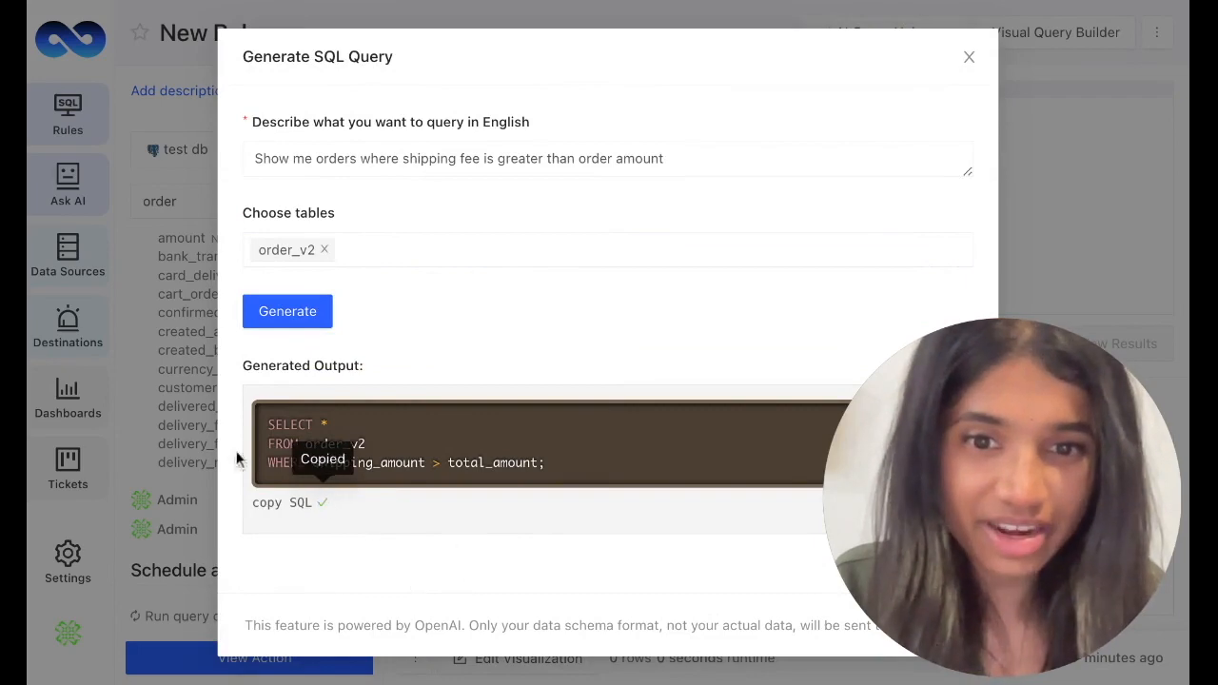
left_click(1001, 209)
key("ctrl+v")
key("ctrl+Return")
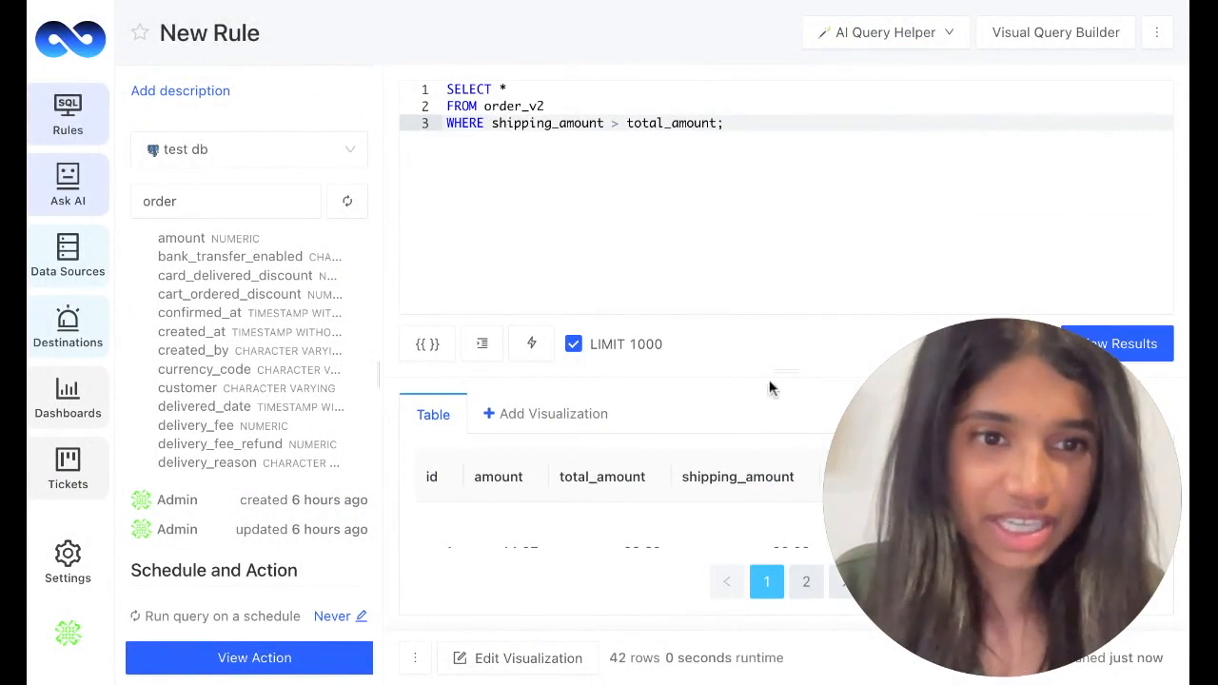
- Enlarge the results area to examine the returned orders, and restore the query editor's height
left_click_drag(783, 369, 783, 248)
scroll(658, 459, "down", 5)
scroll(658, 458, "up", 5)
left_click_drag(790, 250, 789, 350)
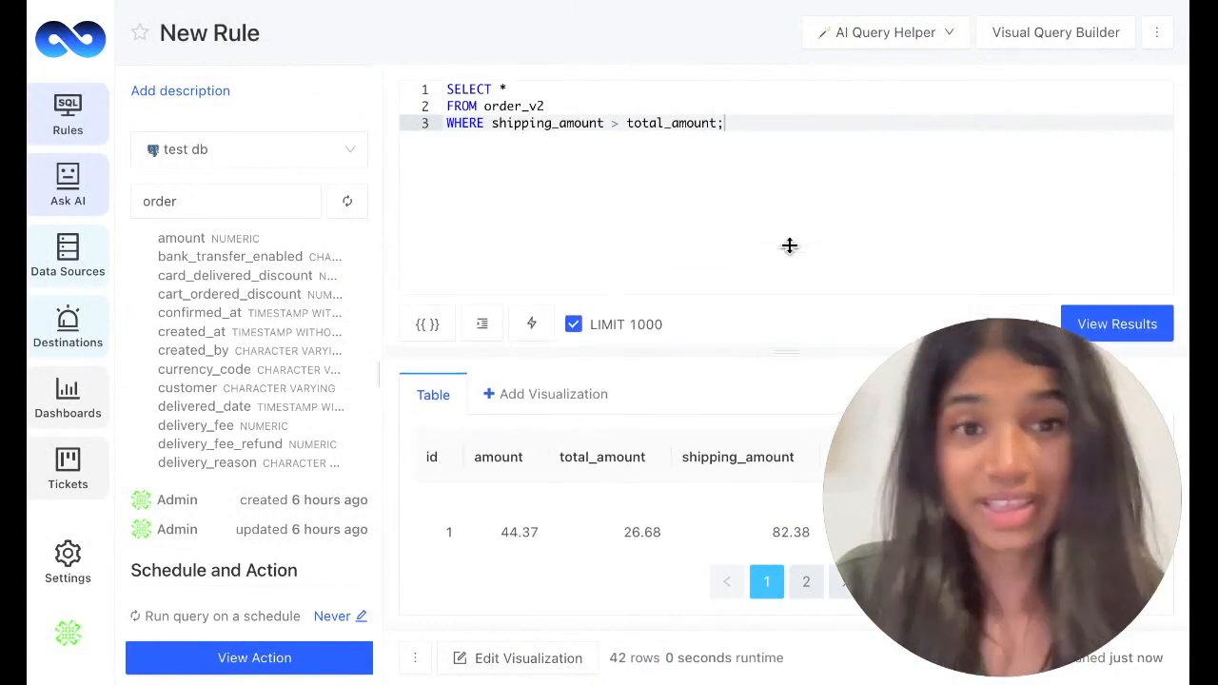
left_click(690, 145)
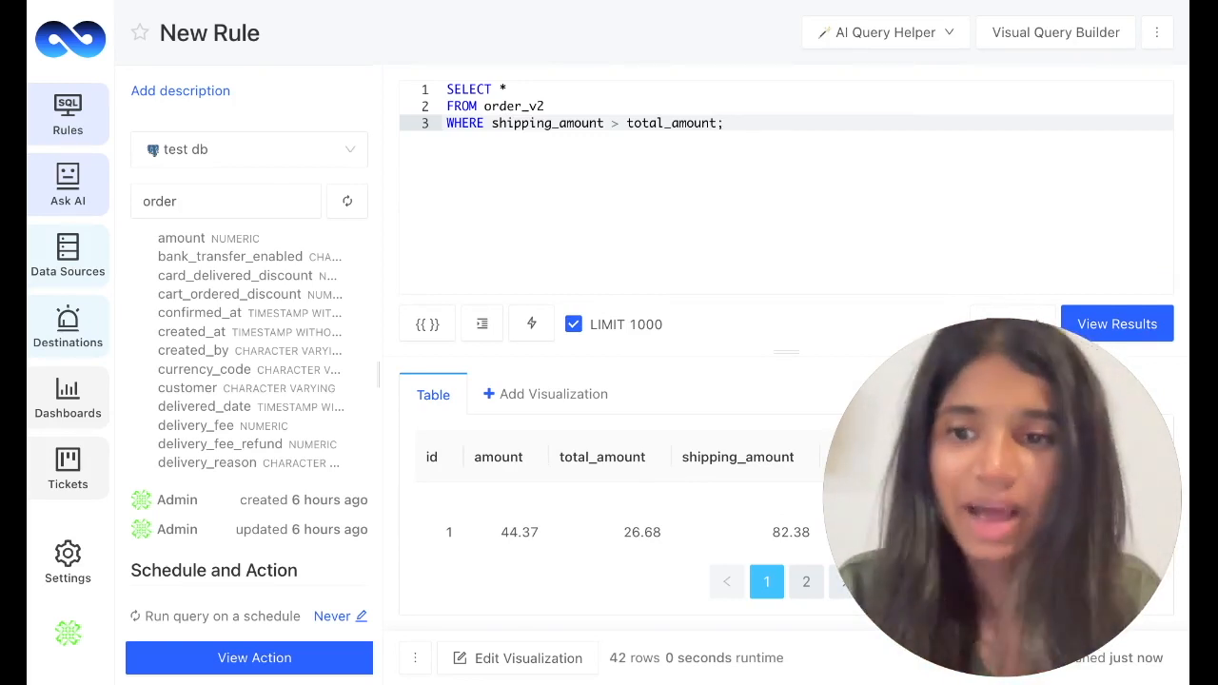
- Use the AI Query Generator to produce SQL for "Show me orders that are more than 3x the average order amount" from order_v2
left_click(908, 44)
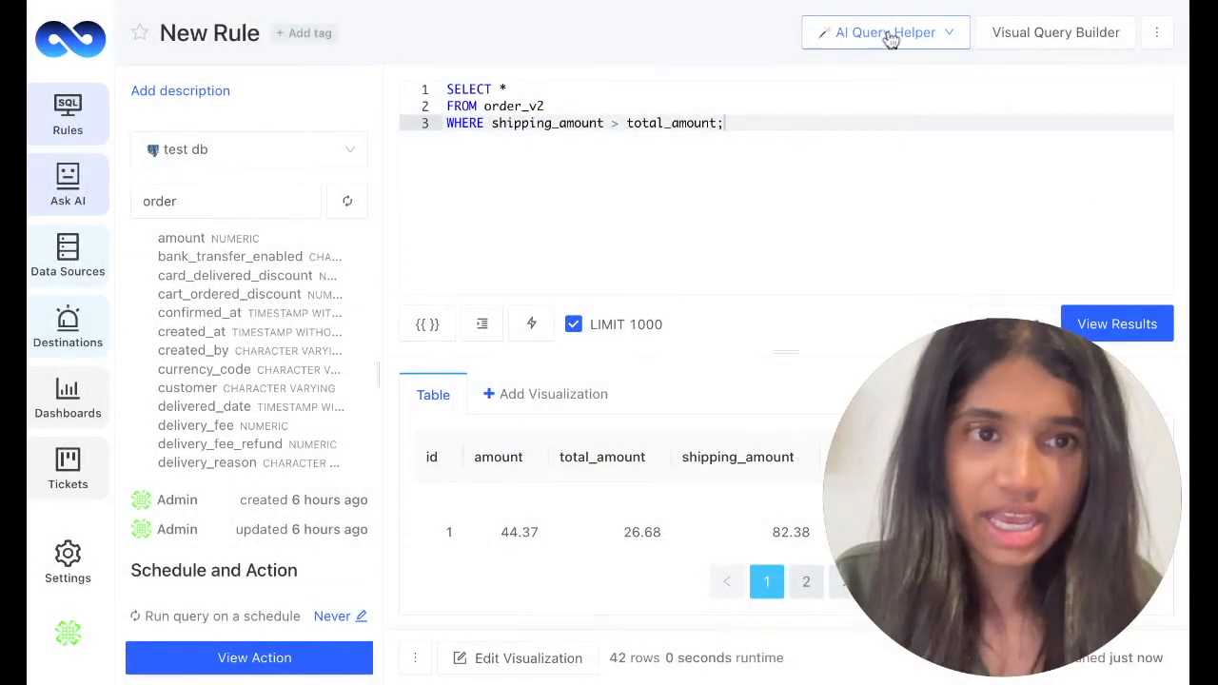
left_click(869, 32)
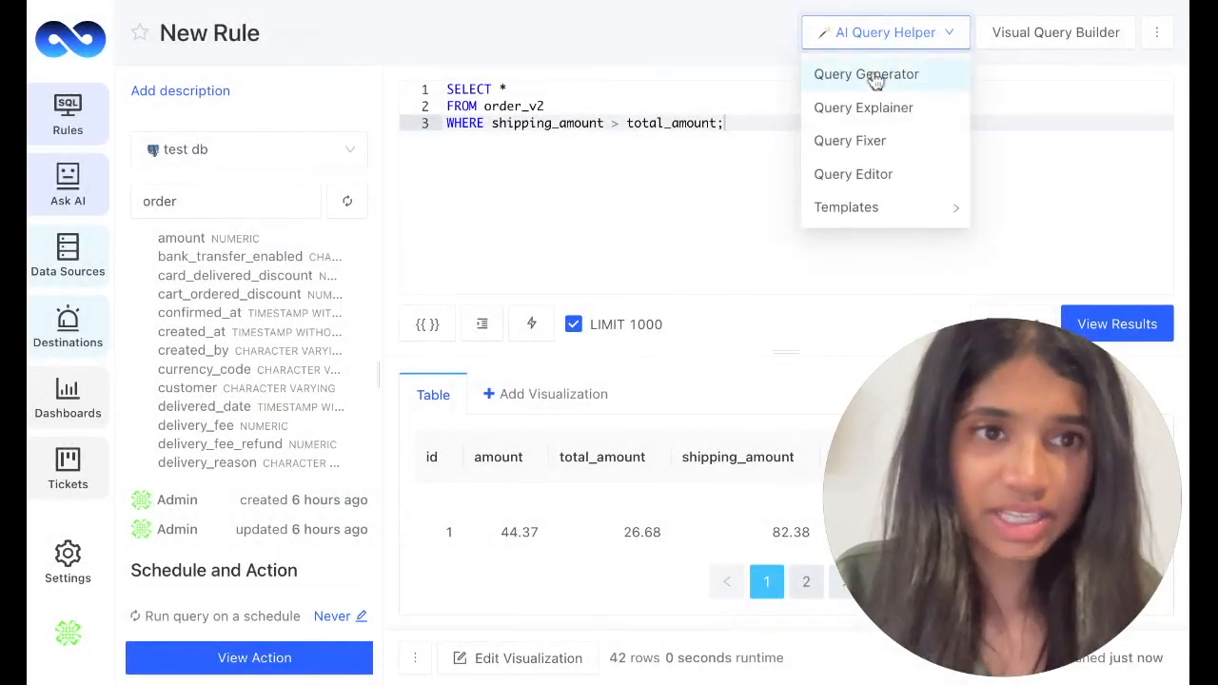
left_click(869, 74)
left_click(378, 261)
key("ctrl+v")
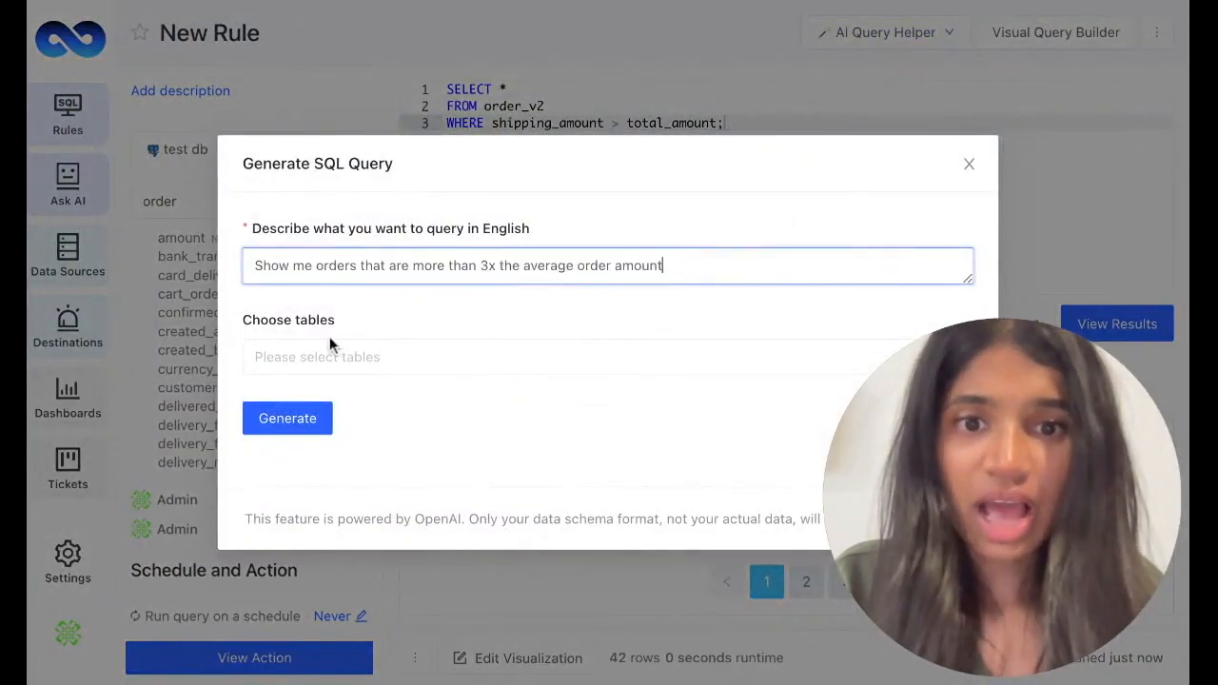
left_click(320, 354)
type("order")
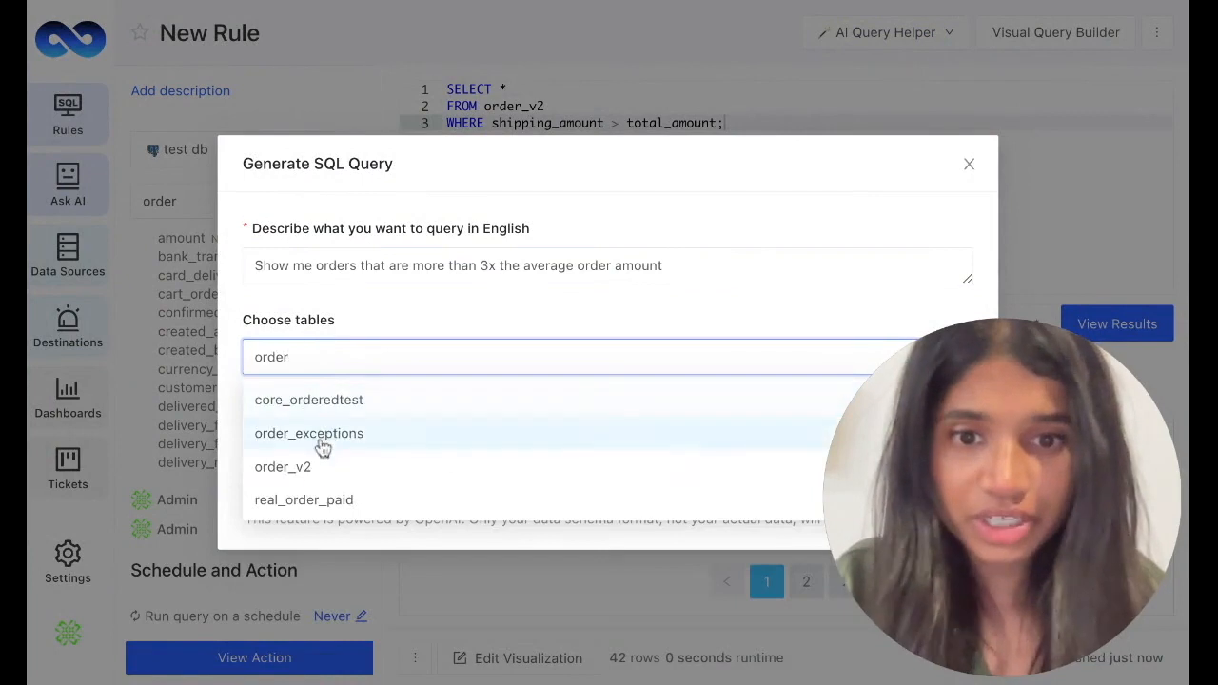
left_click(315, 467)
left_click(370, 323)
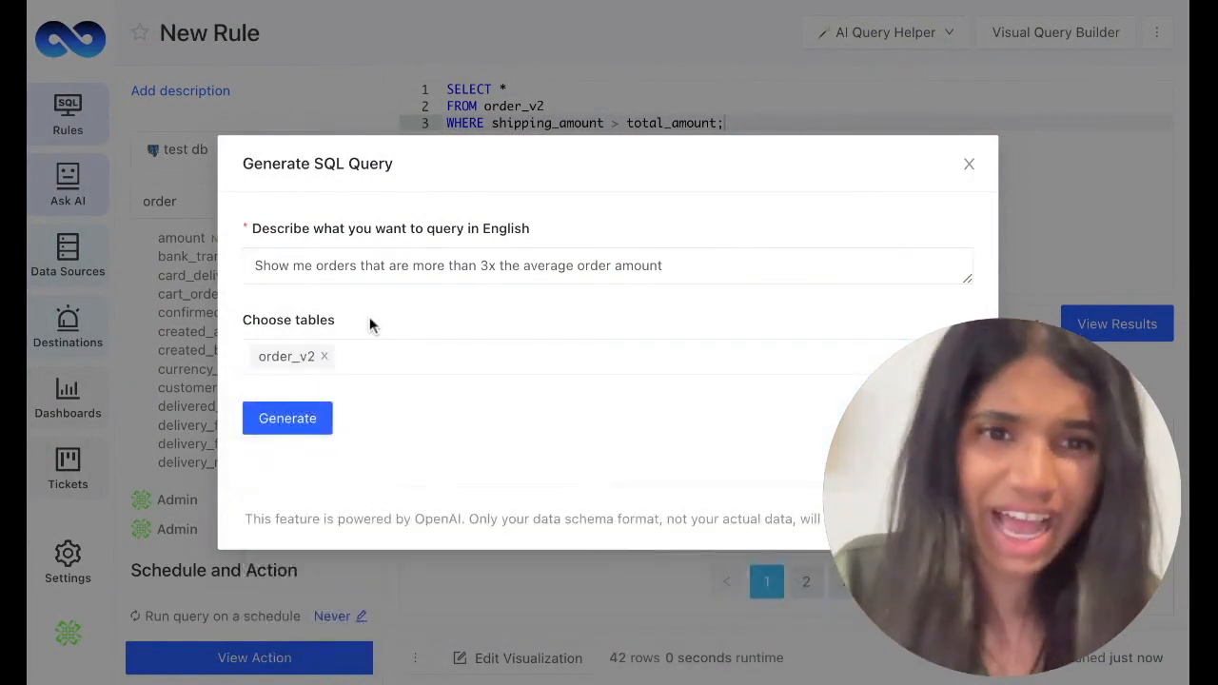
left_click(291, 420)
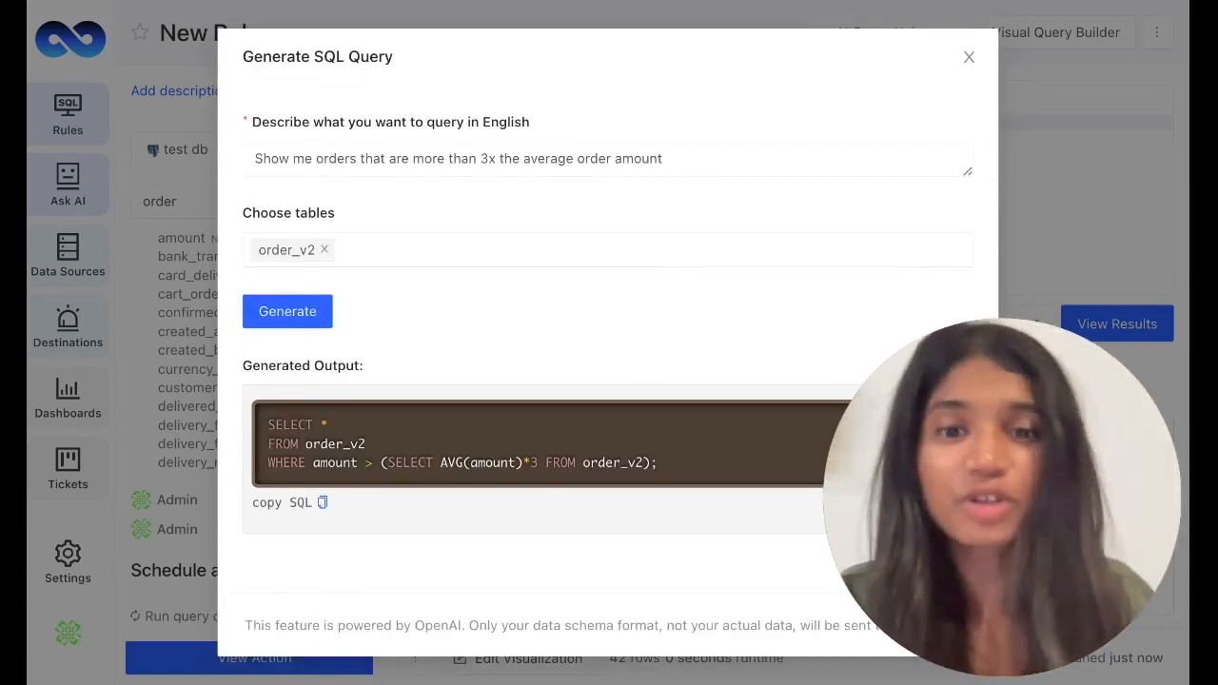
- Replace the rule's query with the generated average order amount SQL and run it
left_click(322, 503)
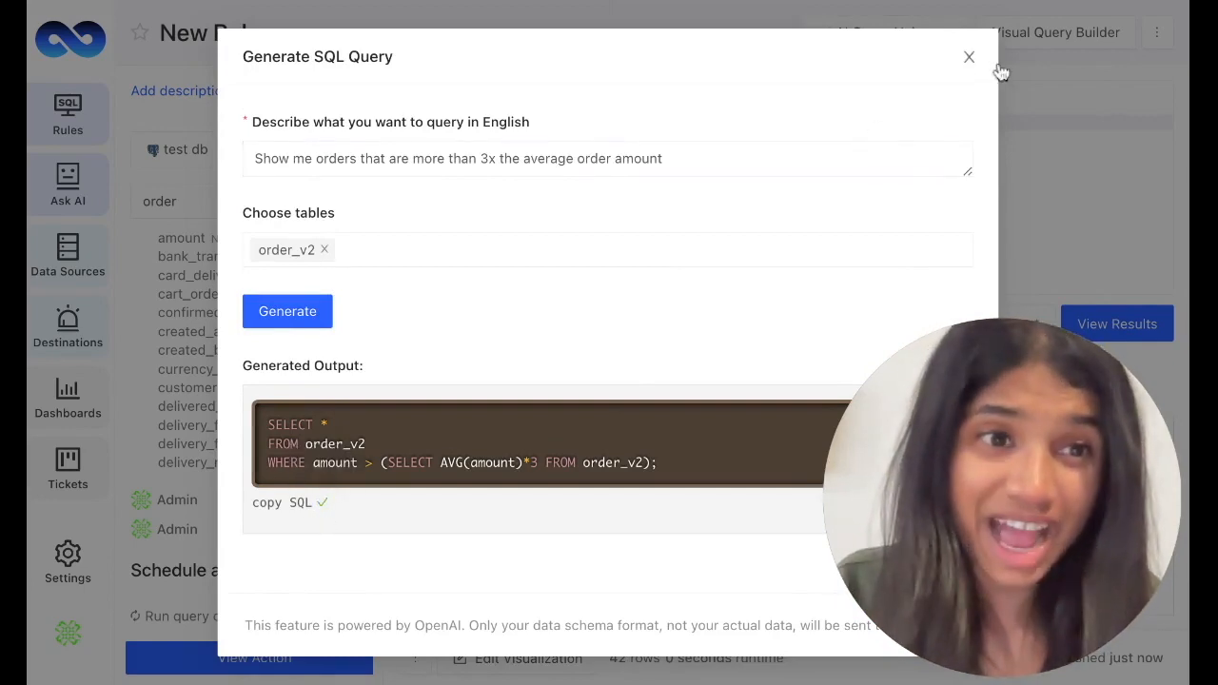
left_click(969, 57)
key("ctrl+a")
key("ctrl+v")
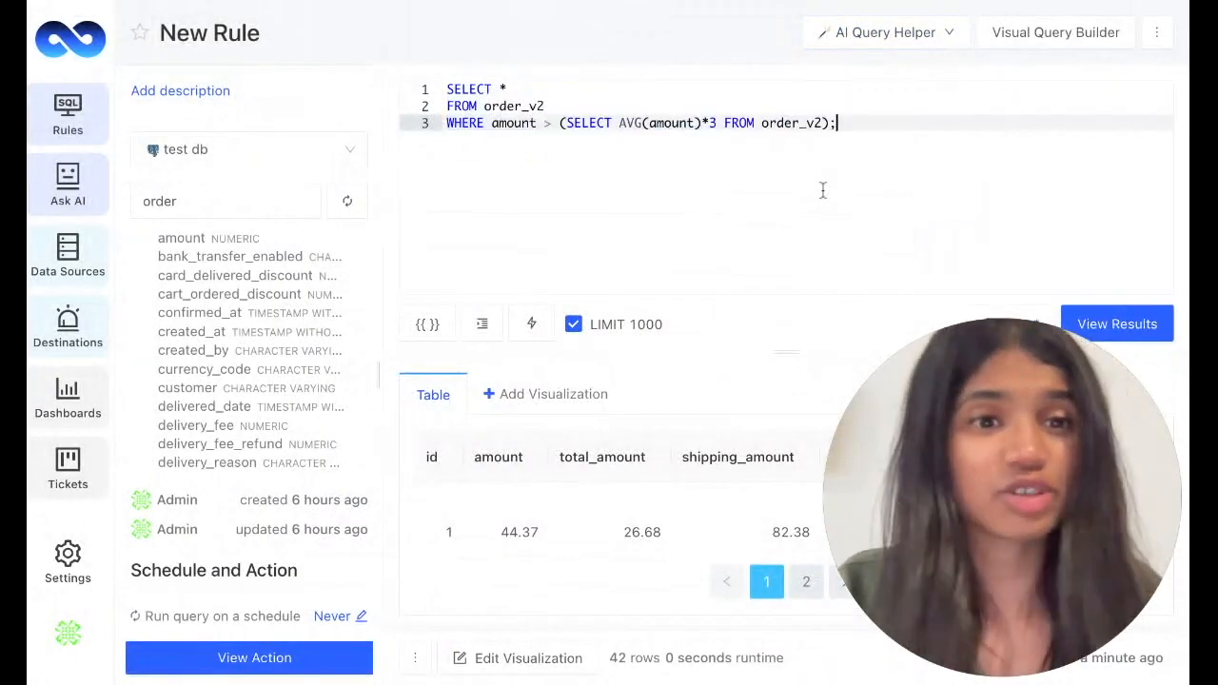
key("ctrl+Return")
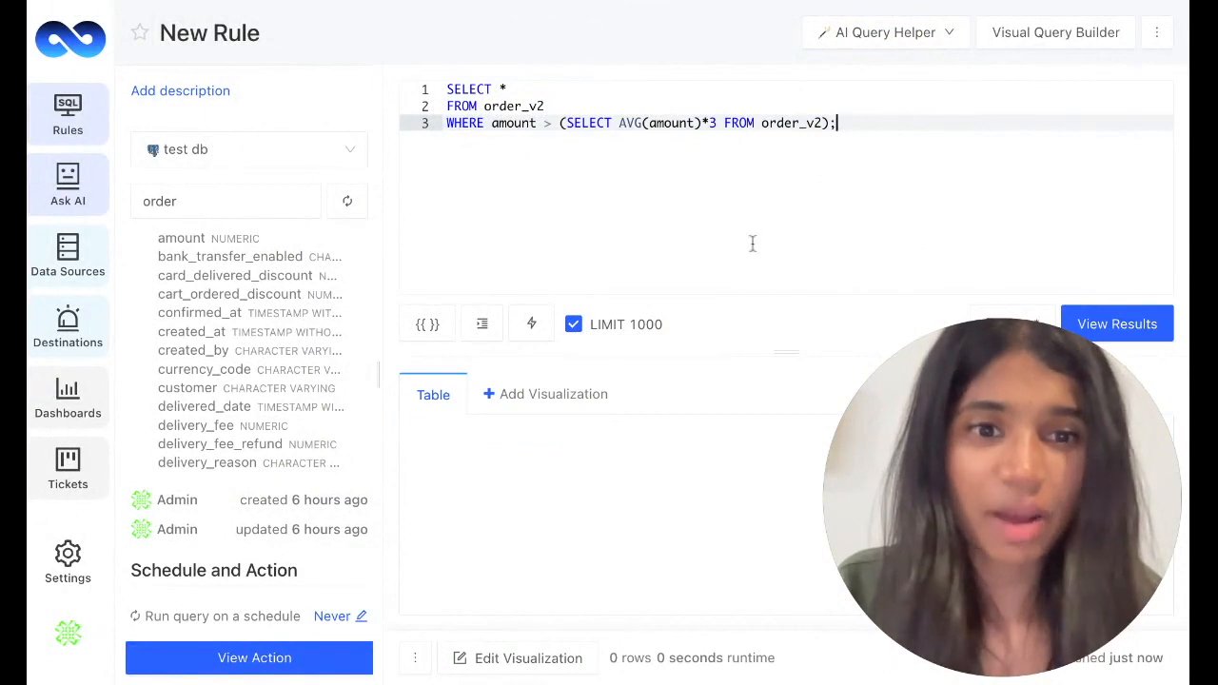
- Set the average amount multiplier in the WHERE clause to 1.5 and rerun the query
left_click(716, 123)
key("BackSpace")
type("1.5")
key("ctrl+Return")
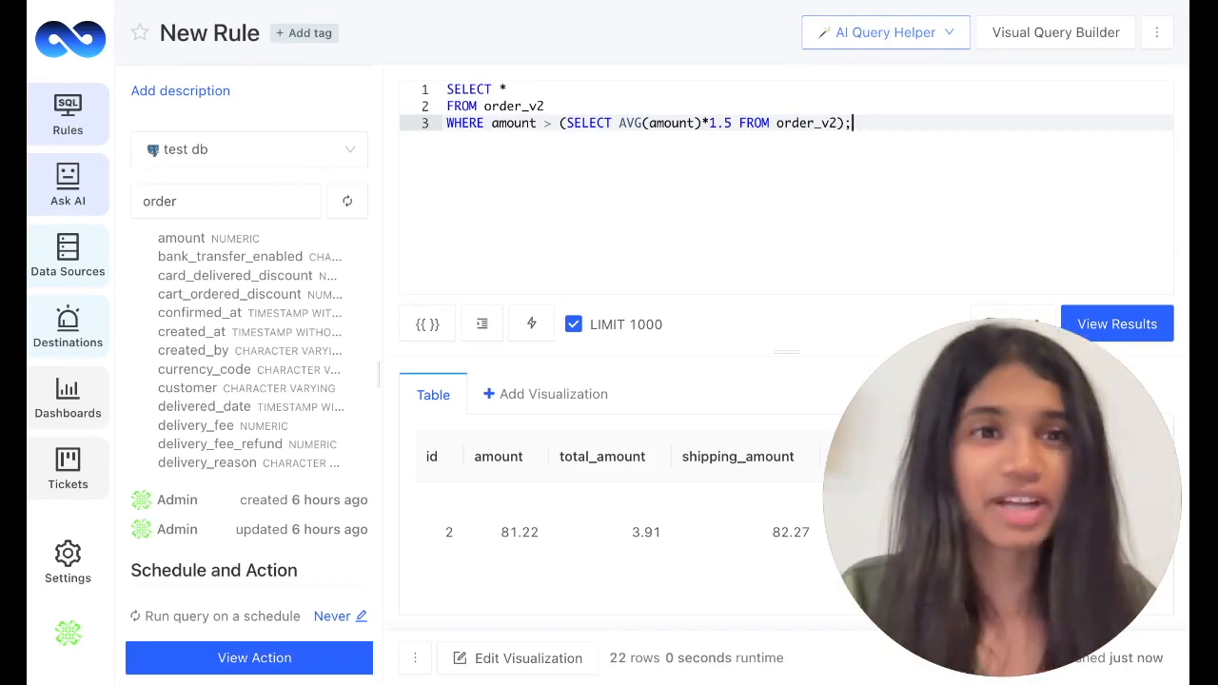
- Use the AI Query Generator to produce SQL for "Show me addresses in Florida" from the addresses table, and regenerate the output once
left_click(885, 32)
left_click(861, 75)
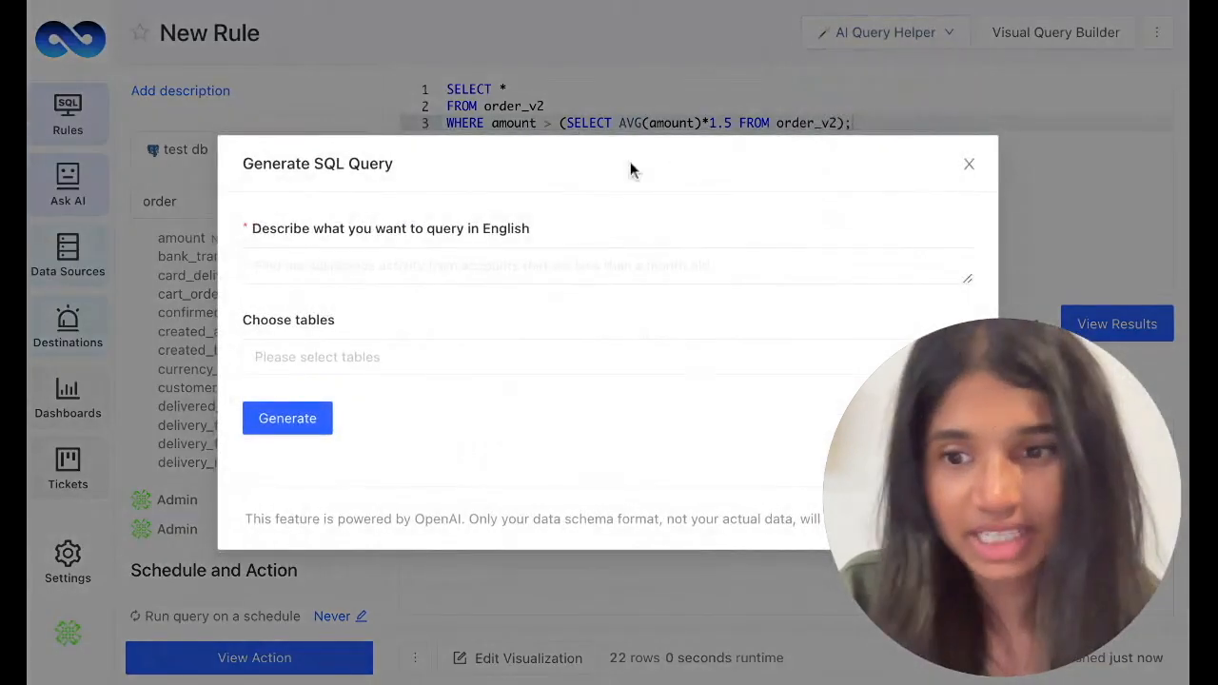
left_click(345, 255)
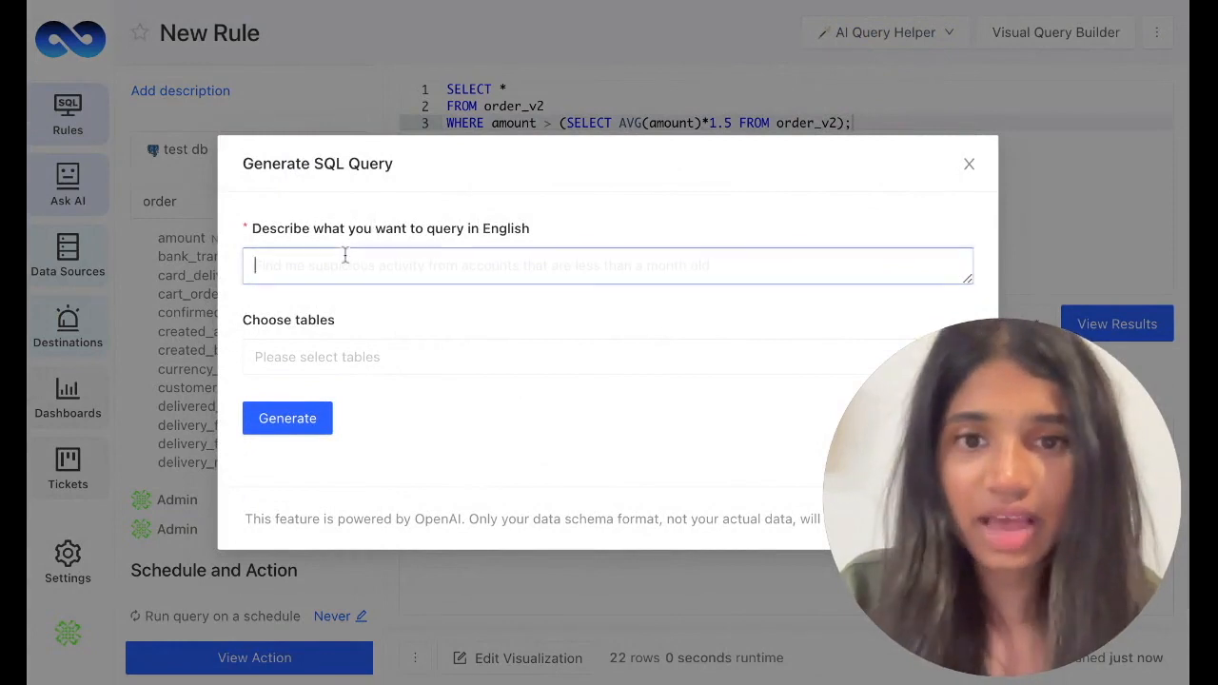
key("ctrl+v")
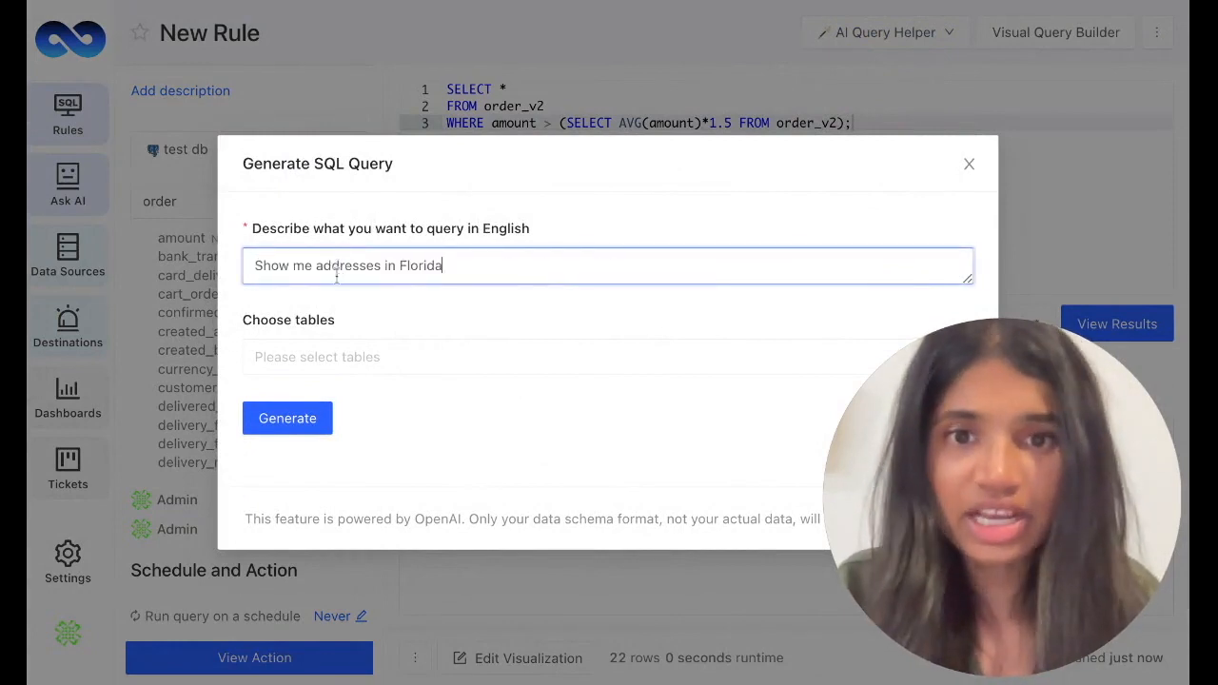
left_click(314, 352)
left_click(301, 403)
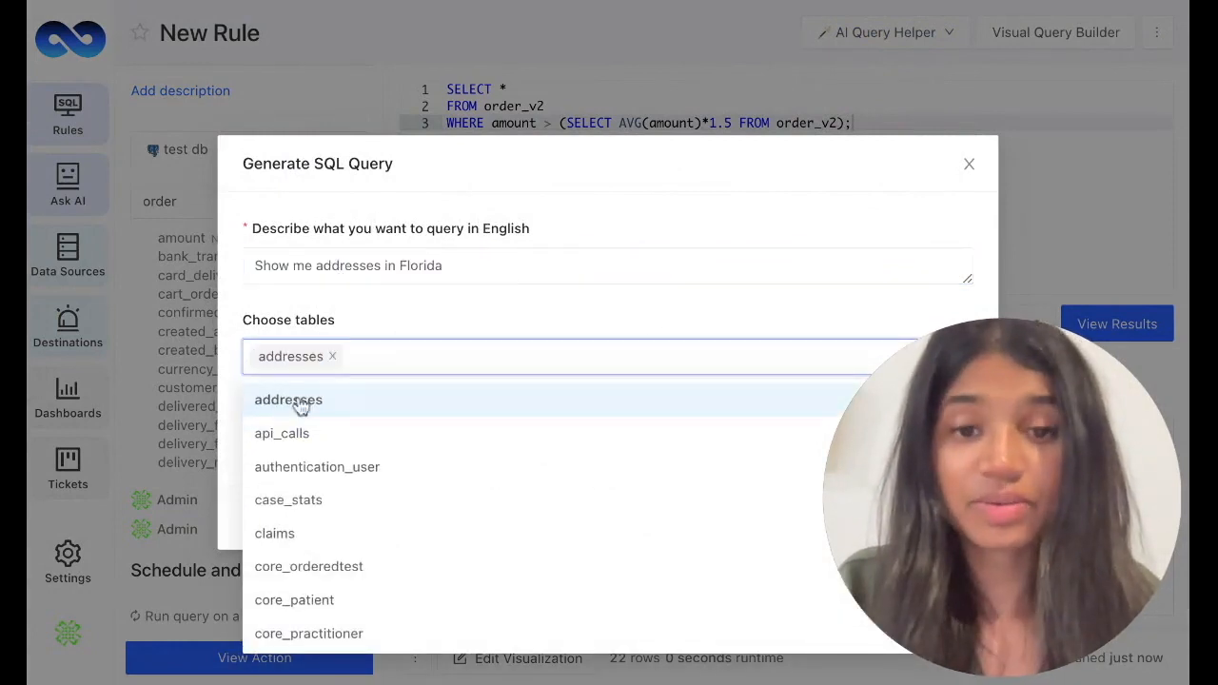
left_click(366, 316)
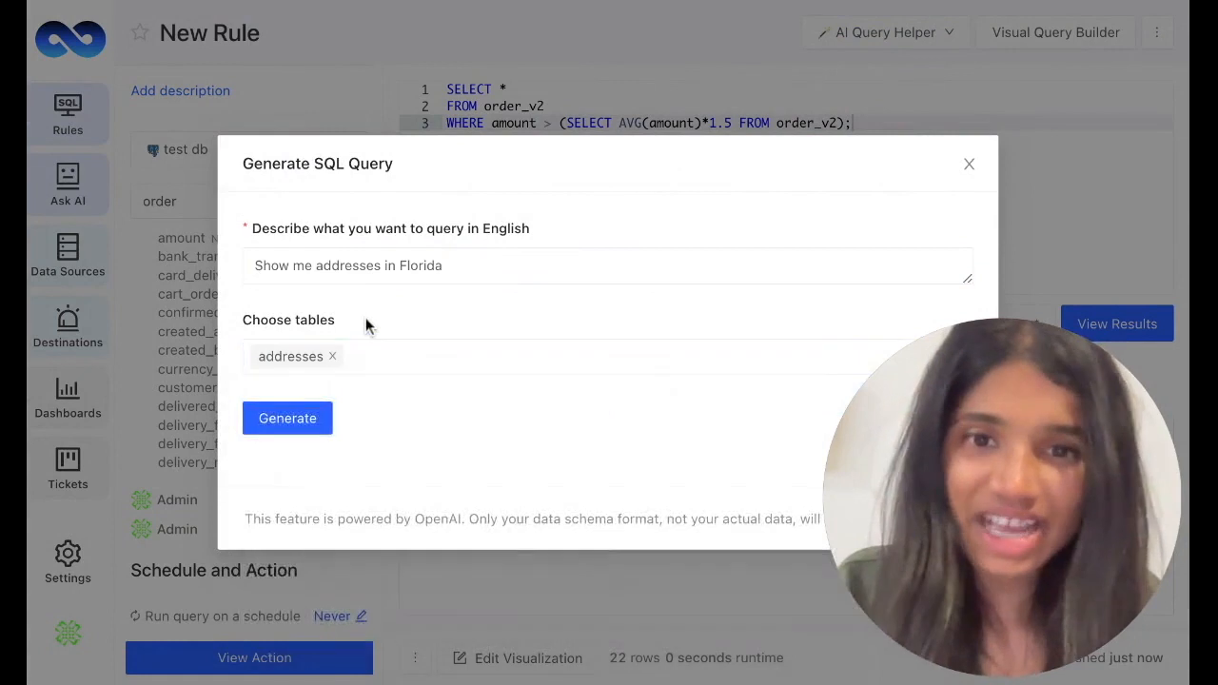
left_click(302, 428)
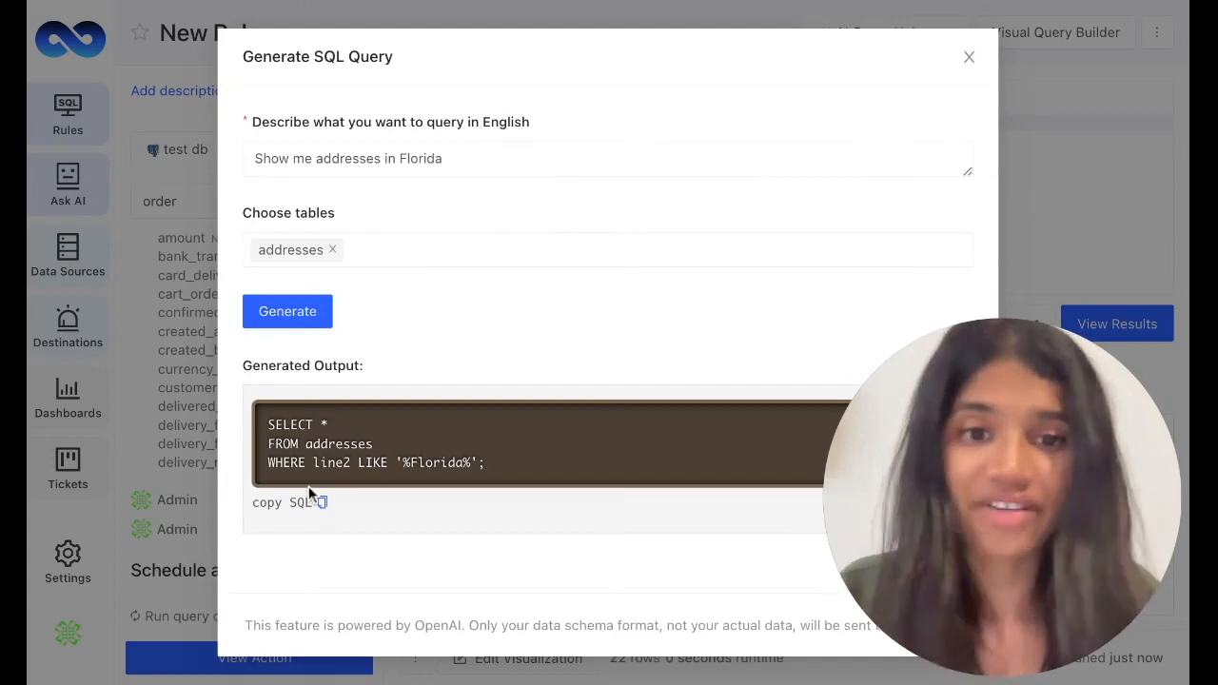
left_click(320, 322)
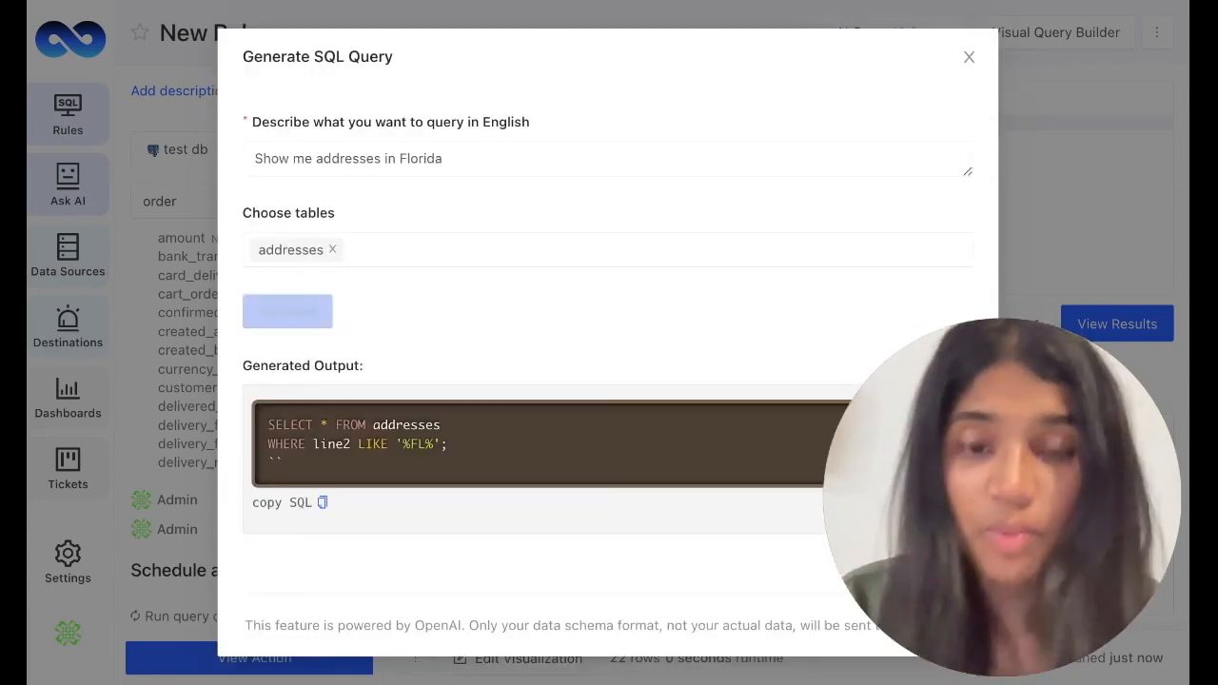
- Replace the rule's query with the generated addresses SQL filtering line2 LIKE '%FL%', omitting the stray backticks, and run it with a larger results area
triple_click(462, 445)
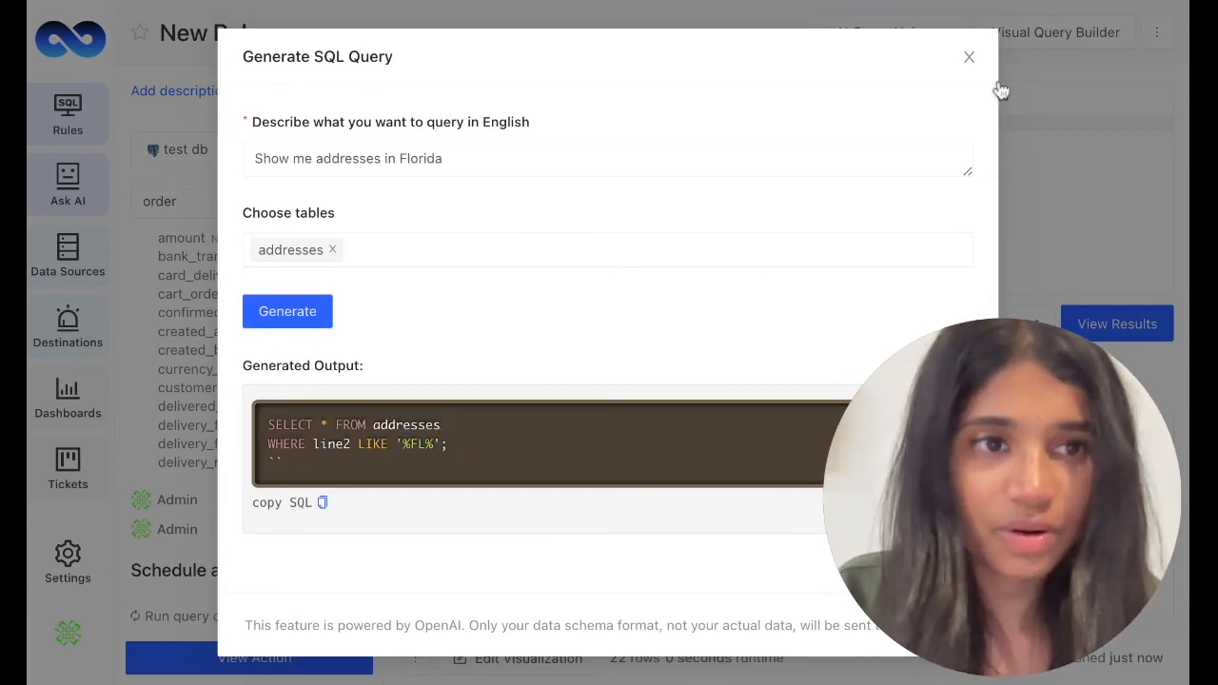
left_click(971, 57)
key("ctrl+a")
key("ctrl+v")
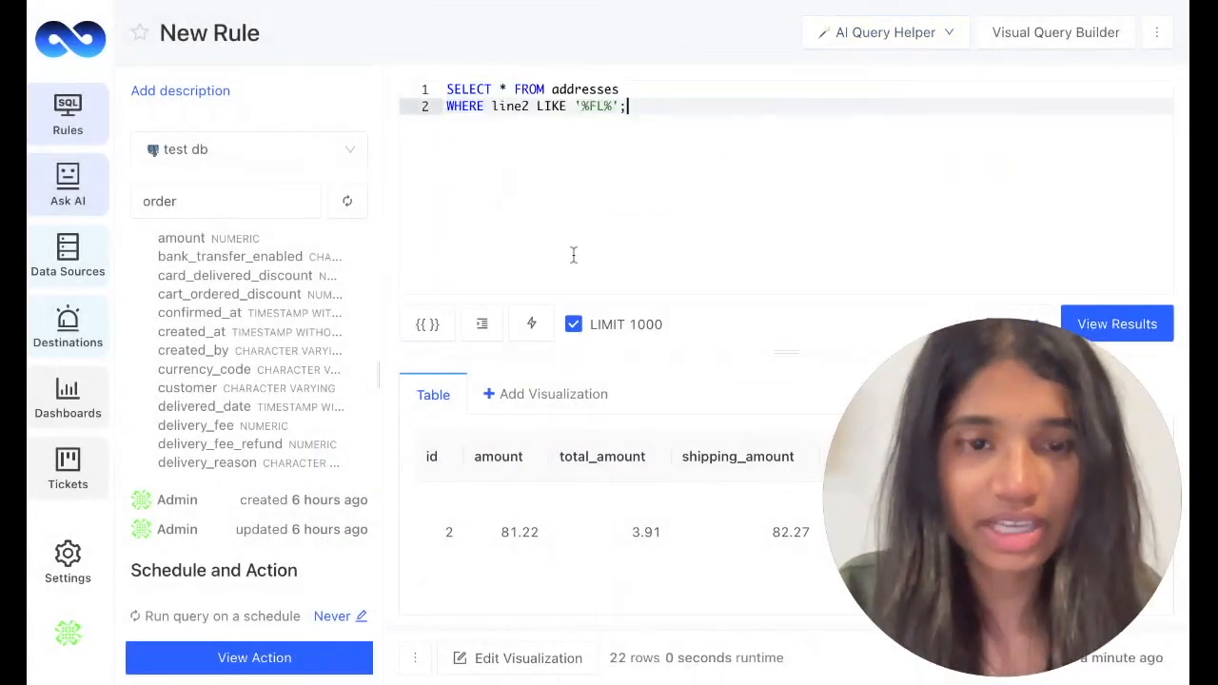
key("ctrl+Return")
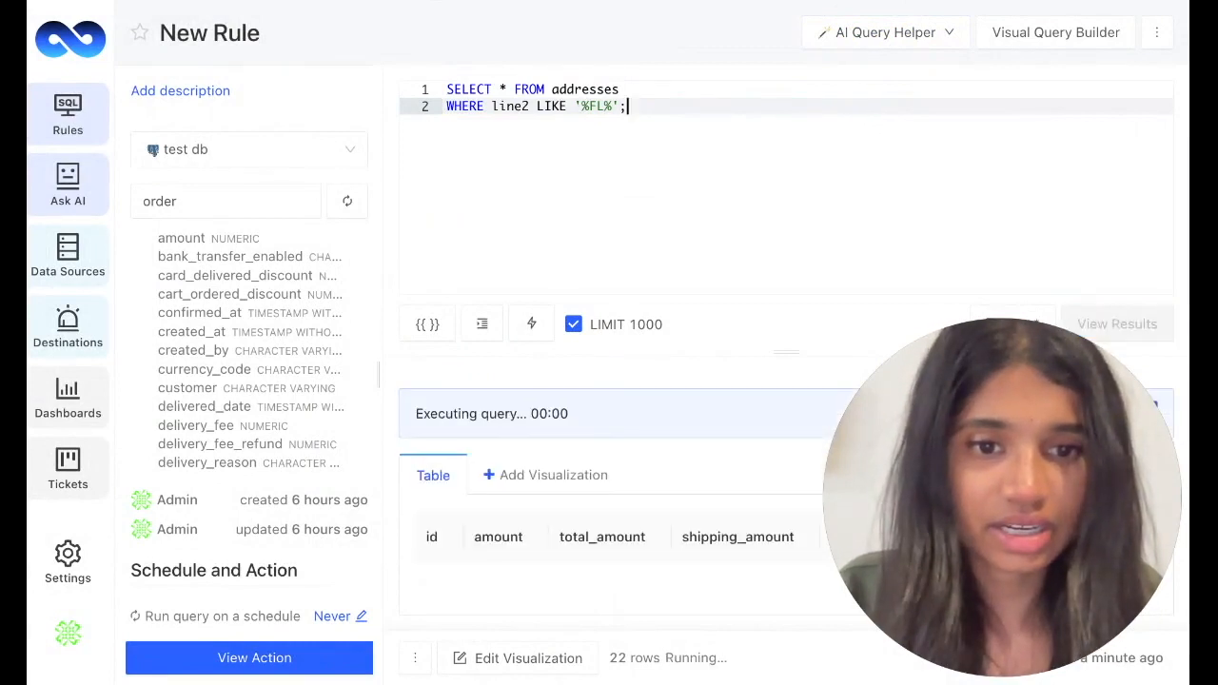
left_click(784, 346)
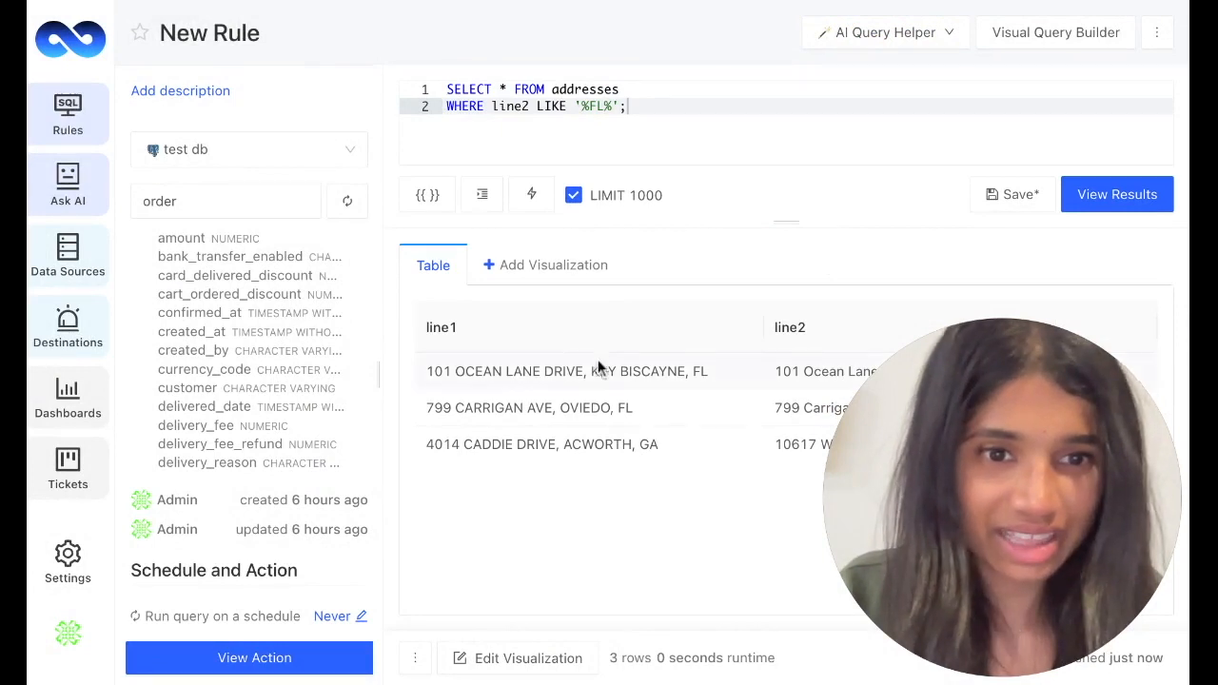
- Check the state abbreviations in the line1 and line2 columns of the Florida address results
double_click(625, 407)
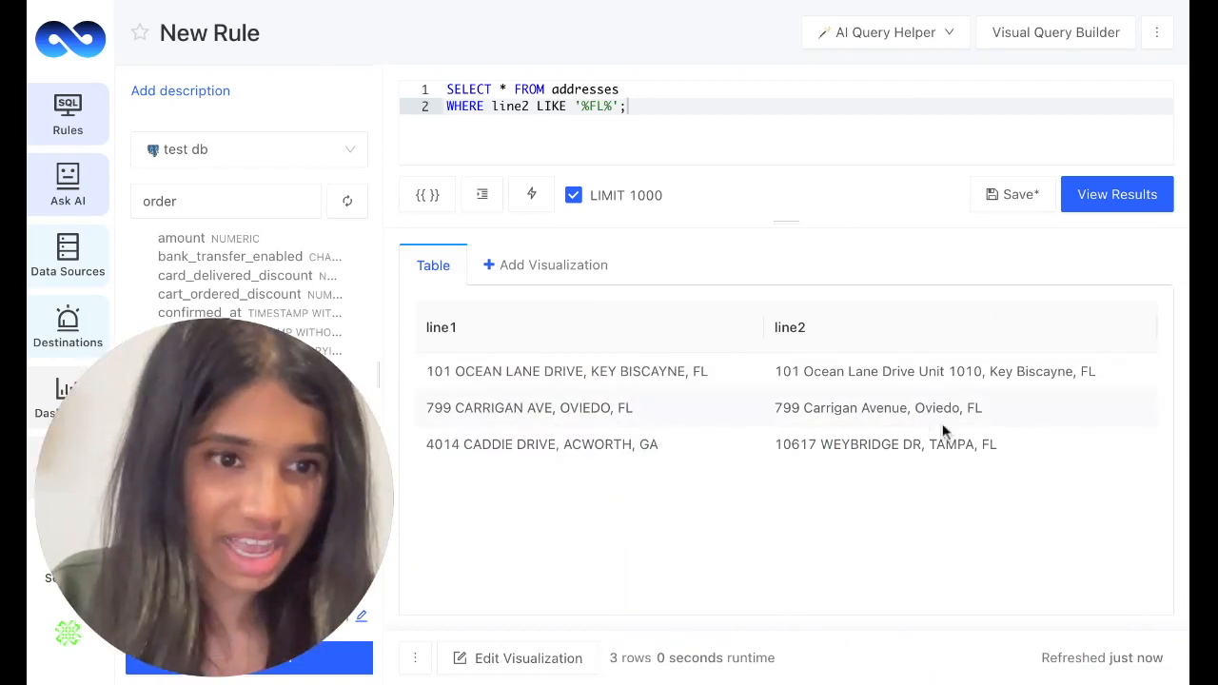
left_click(994, 443)
left_click_drag(994, 442, 1135, 446)
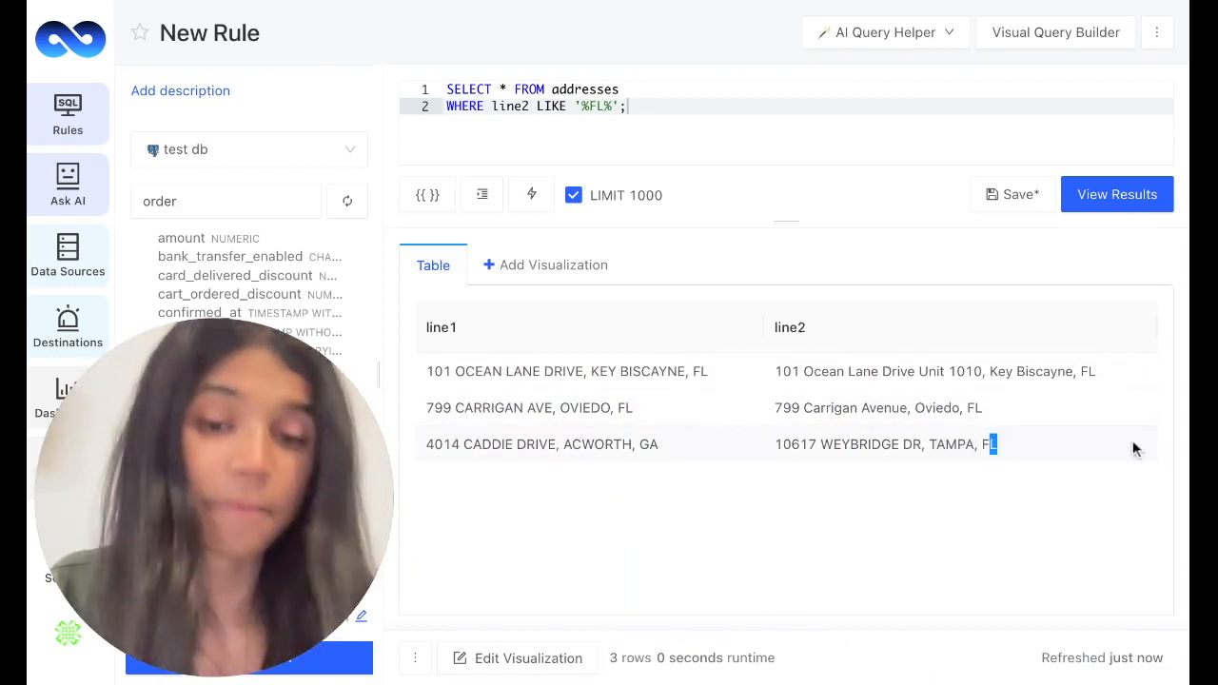
left_click(1016, 444)
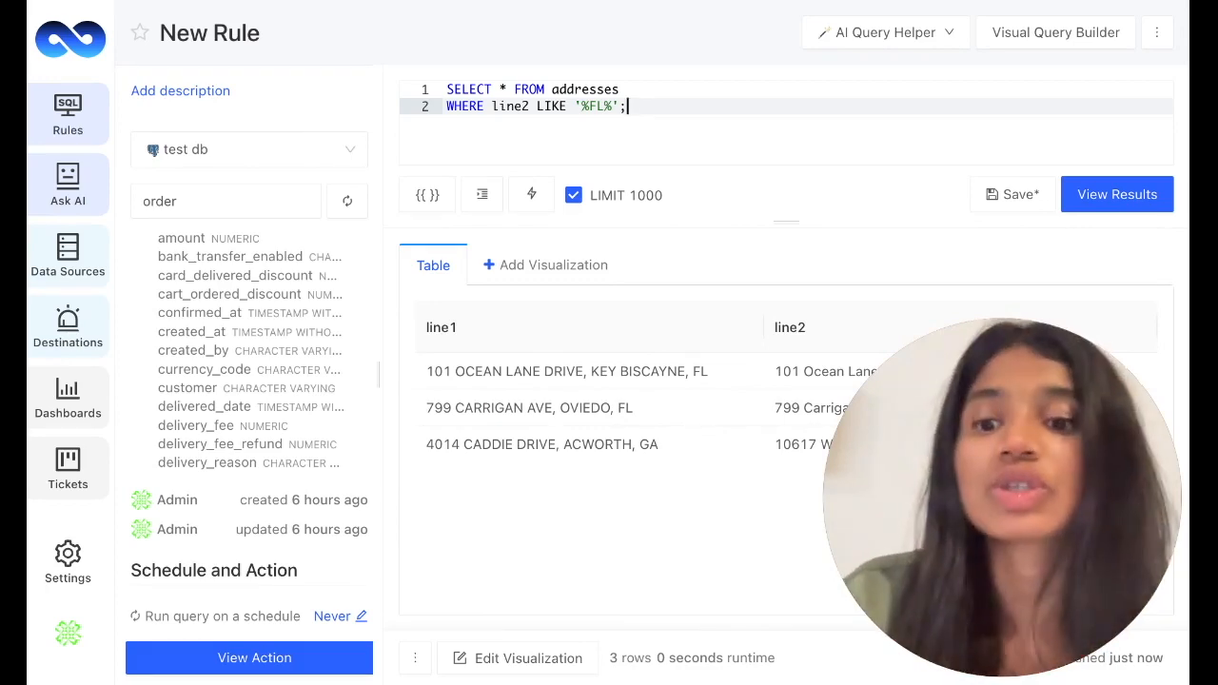
- Use the AI Query Generator to produce SQL for "Show me a breakdown of orders by payment method" from the order_v2 table
left_click(829, 31)
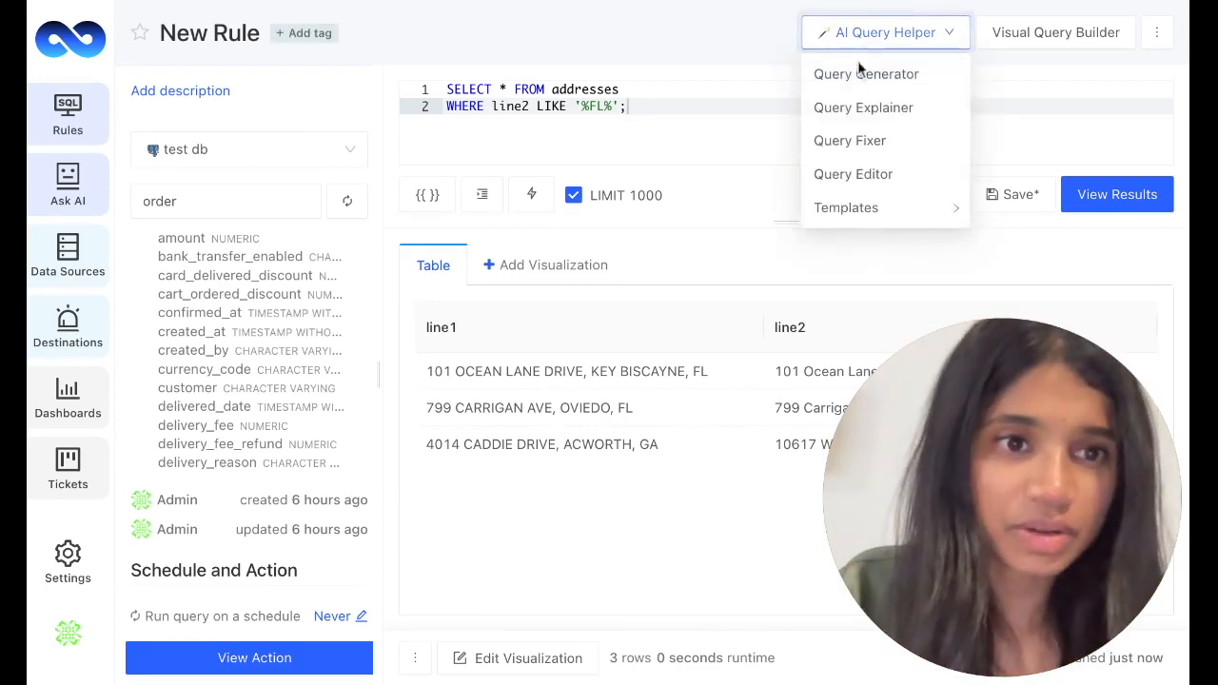
left_click(851, 76)
left_click(321, 264)
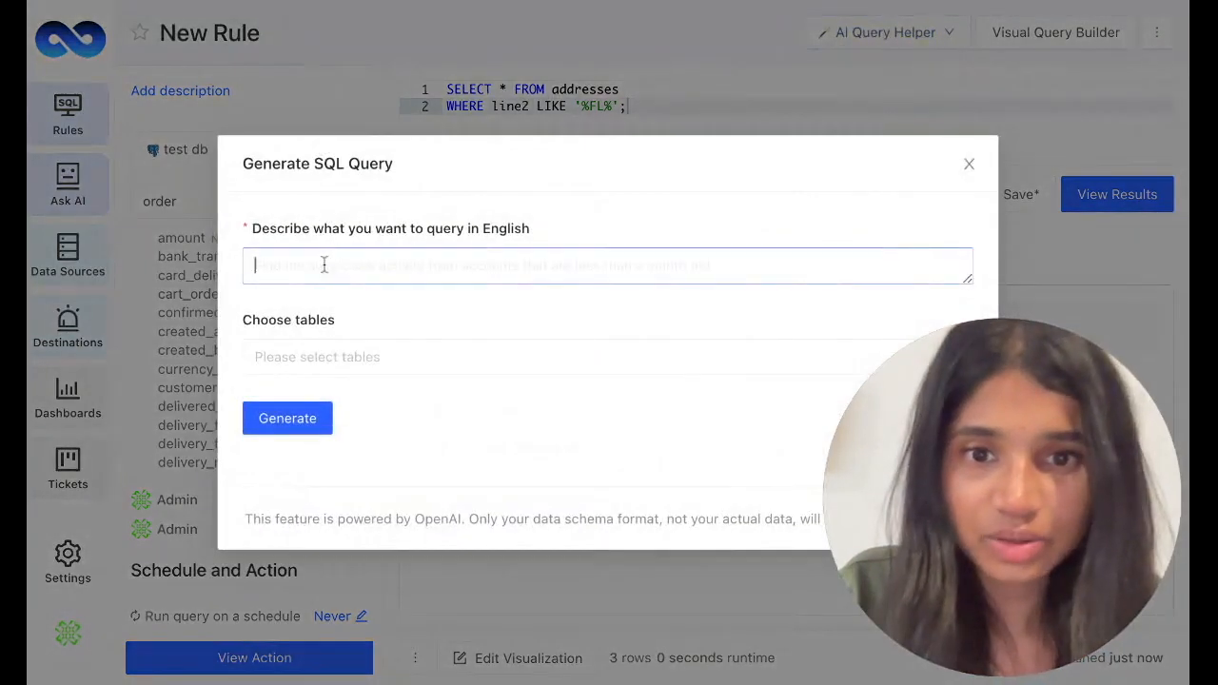
key("ctrl+v")
left_click(294, 365)
type("order")
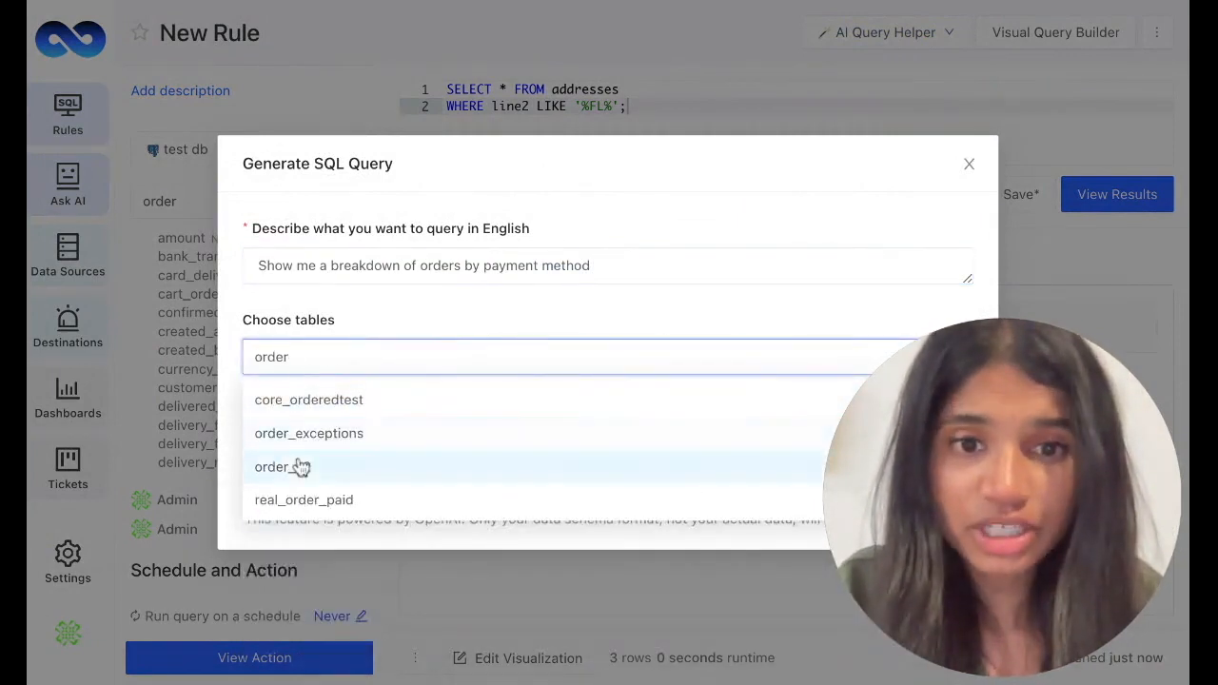
left_click(299, 465)
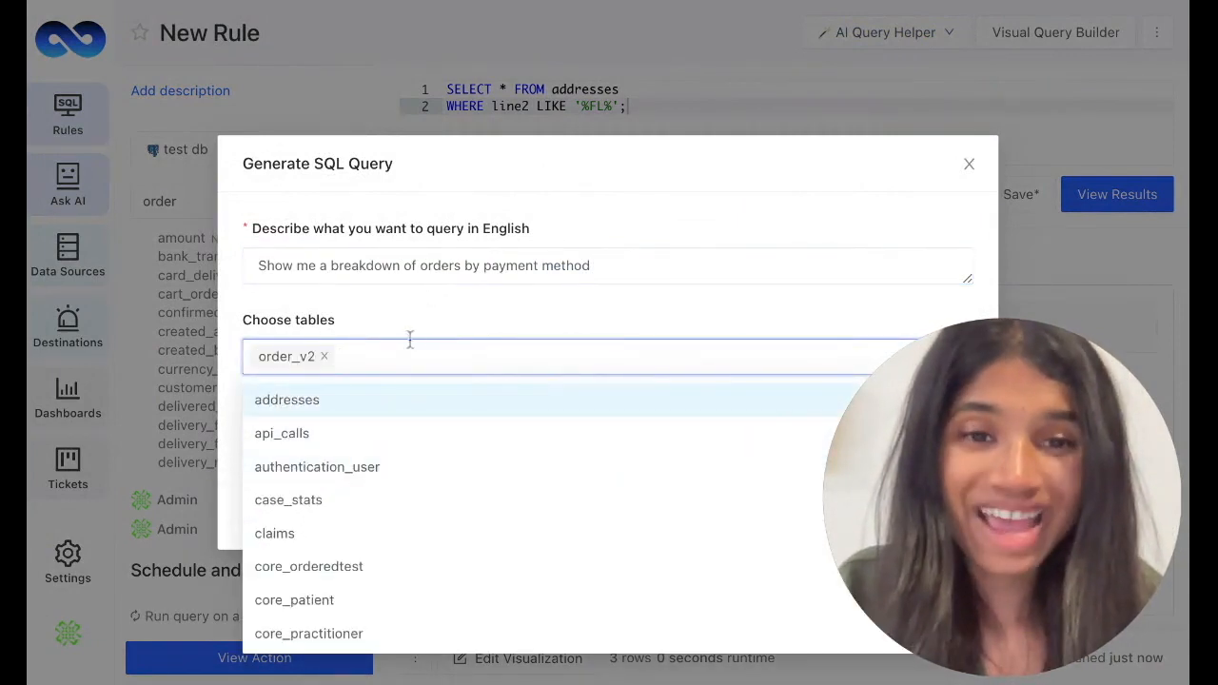
left_click(409, 327)
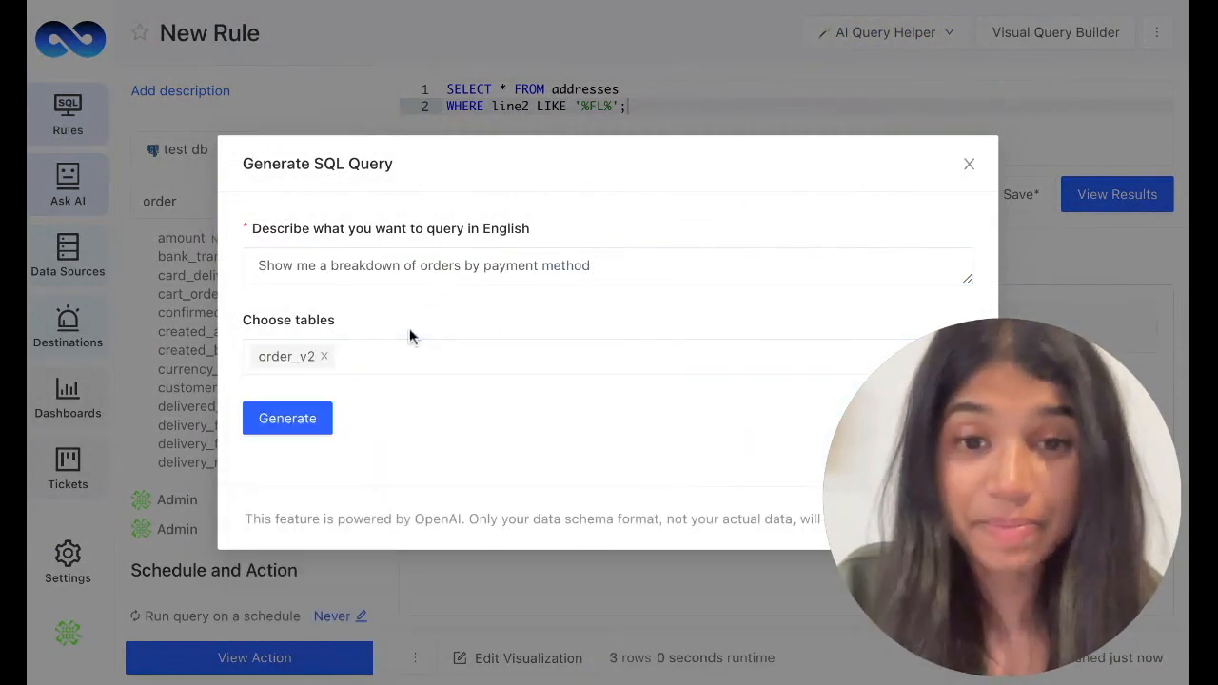
left_click(312, 430)
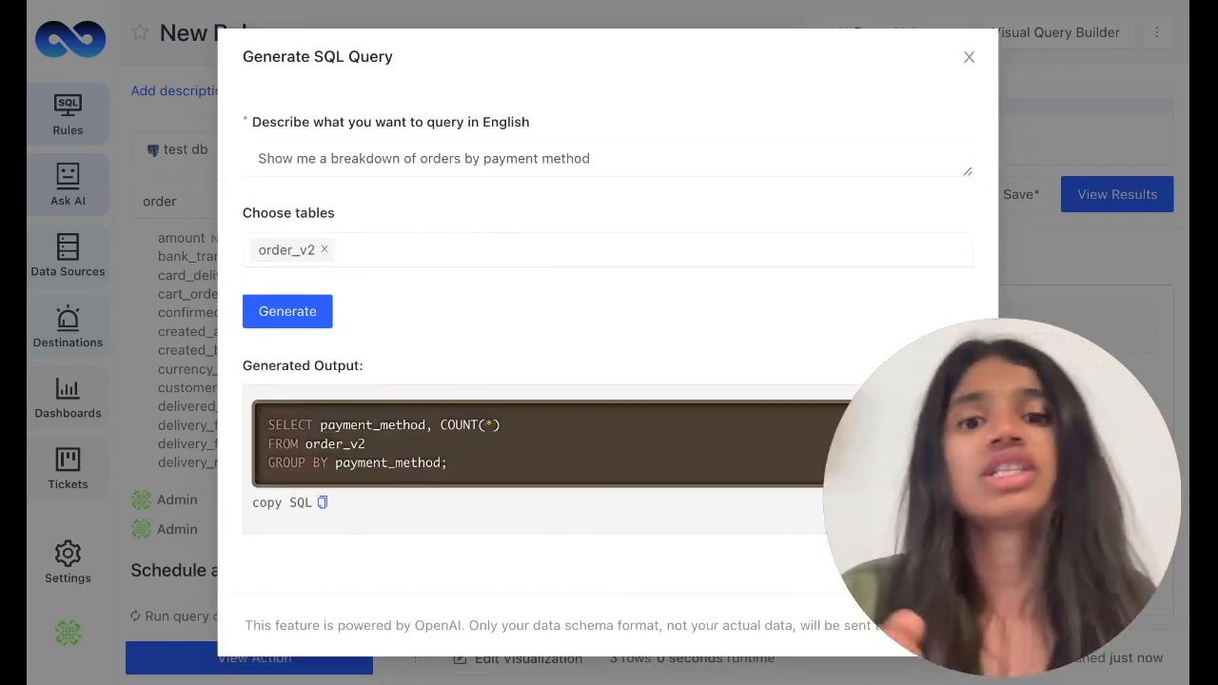
- Replace the rule's query with the generated payment method count SQL and run it
left_click(322, 506)
left_click(190, 456)
left_click(617, 111)
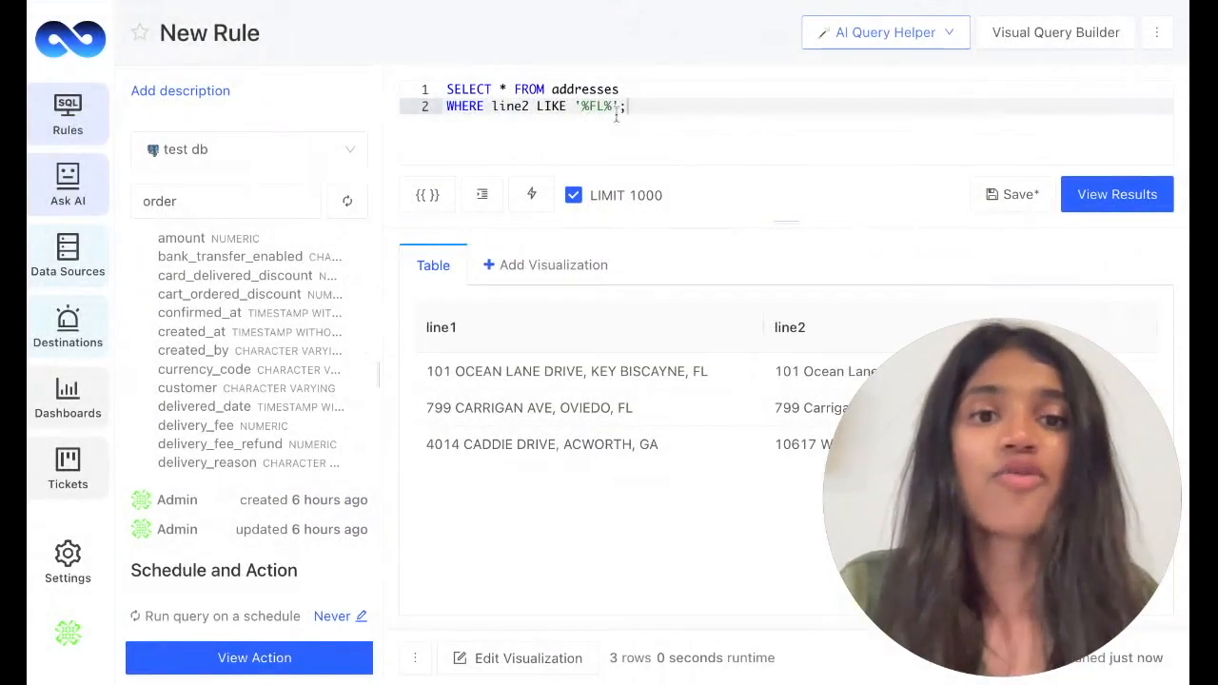
key("ctrl+a")
key("ctrl+v")
key("ctrl+Return")
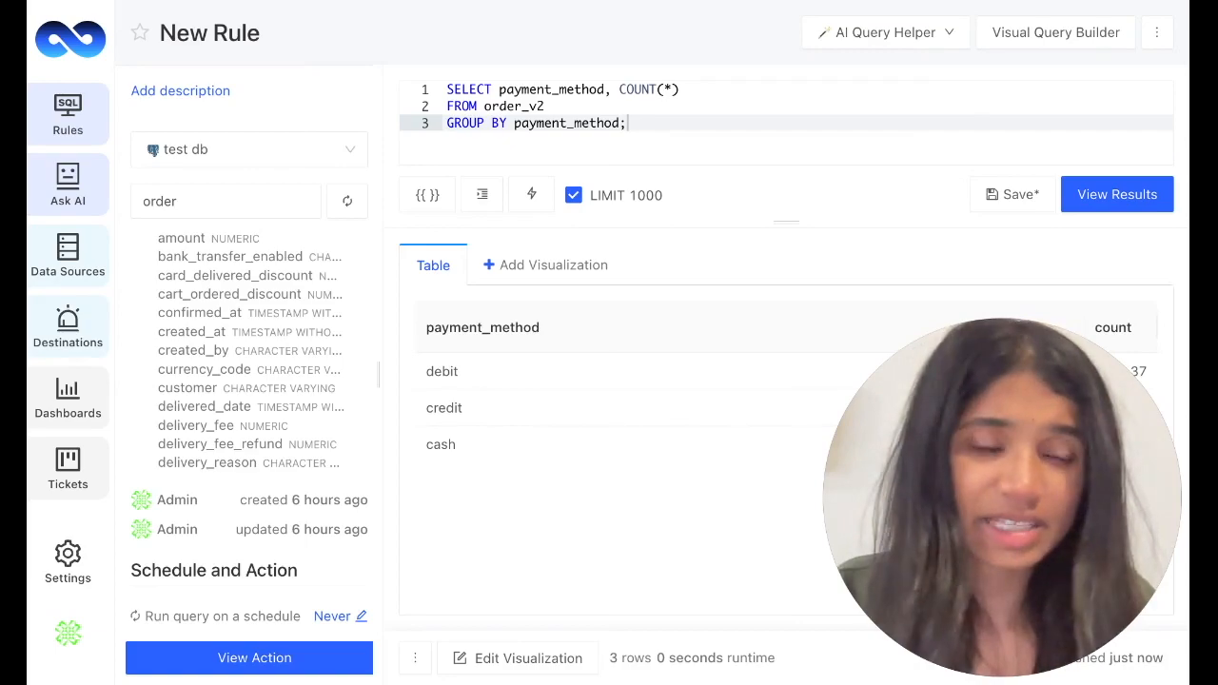
- Use the AI Query Generator to produce SQL for "Show me the leading cause of order exceptions" from the order_exceptions table
left_click(847, 33)
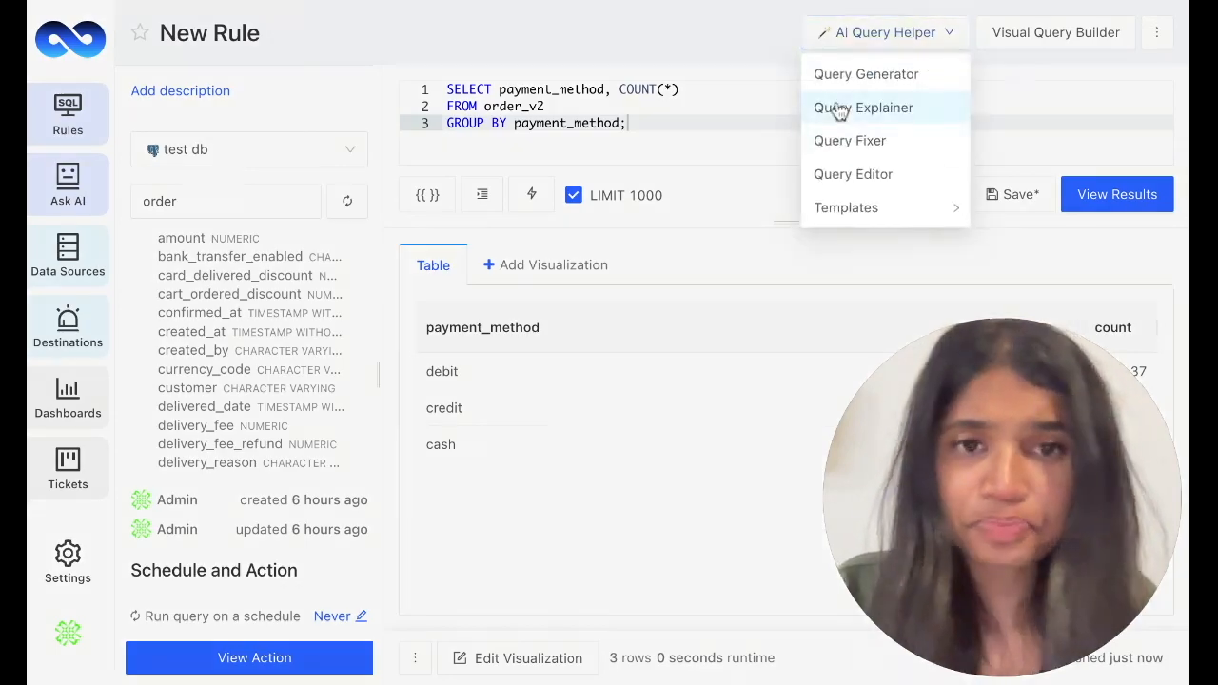
left_click(837, 109)
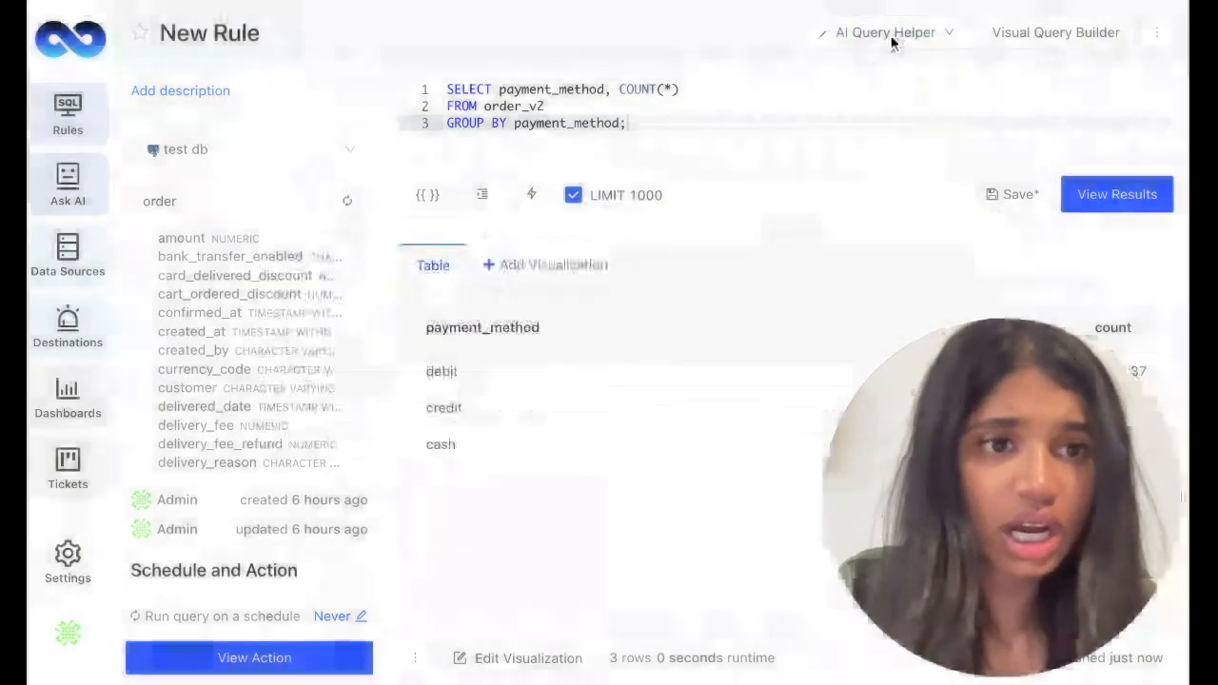
left_click(891, 39)
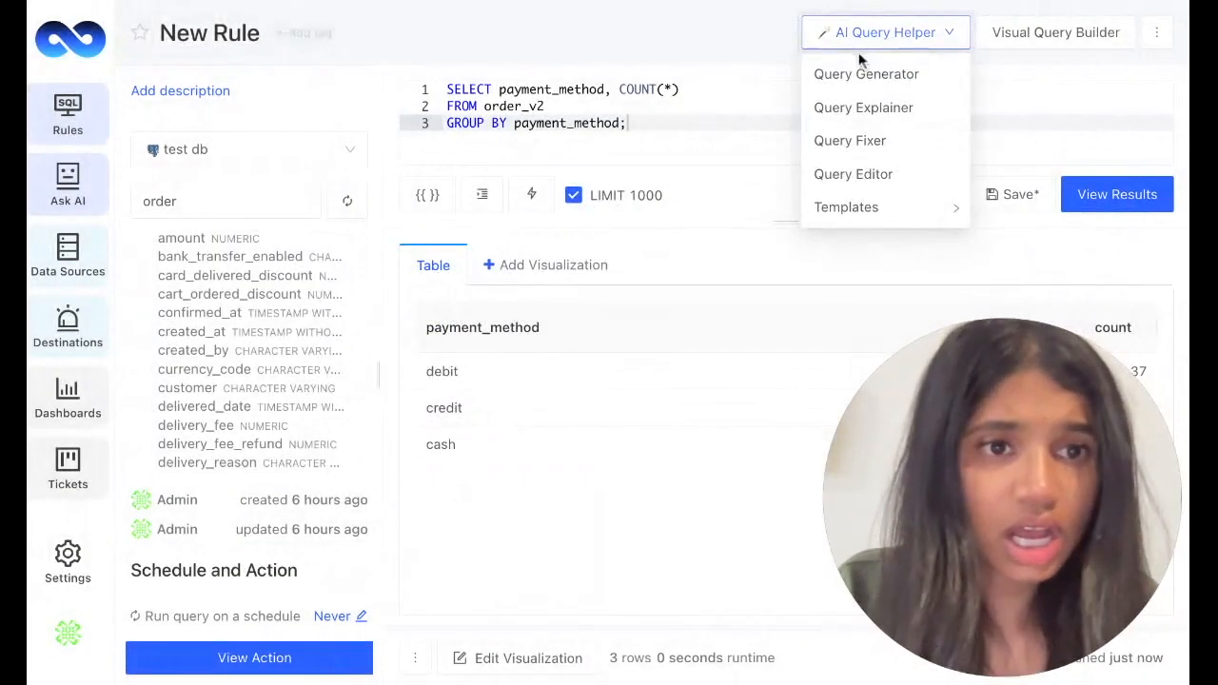
left_click(846, 76)
key("ctrl+v")
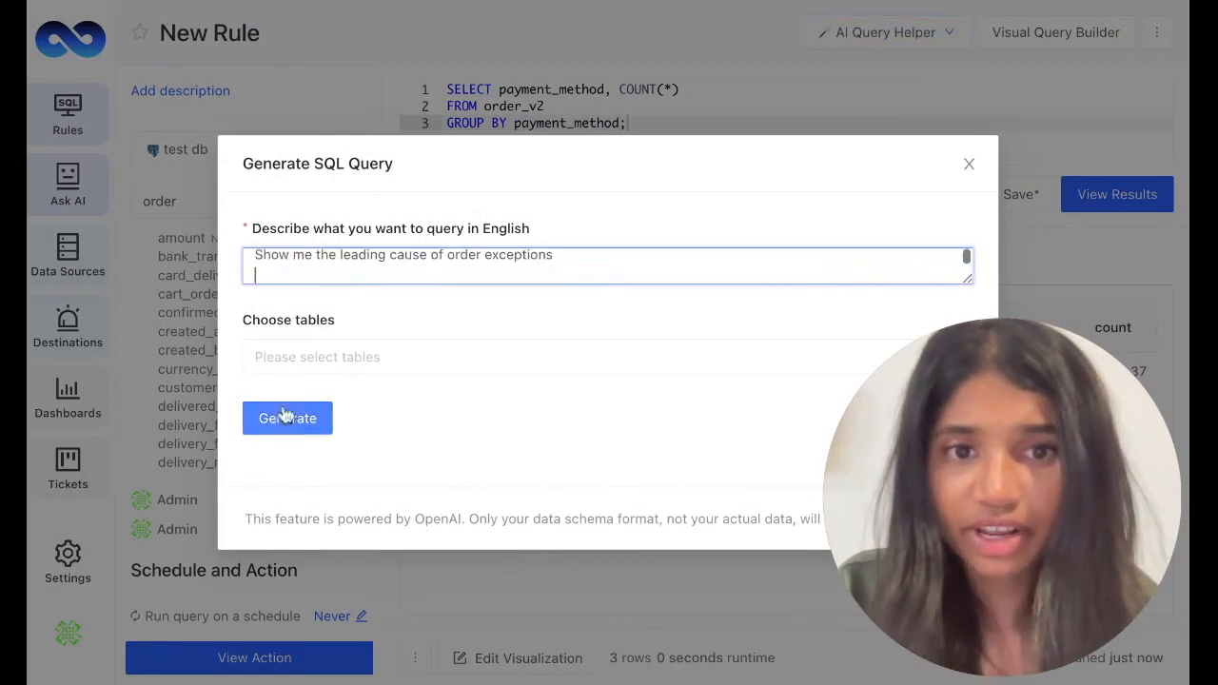
left_click(282, 356)
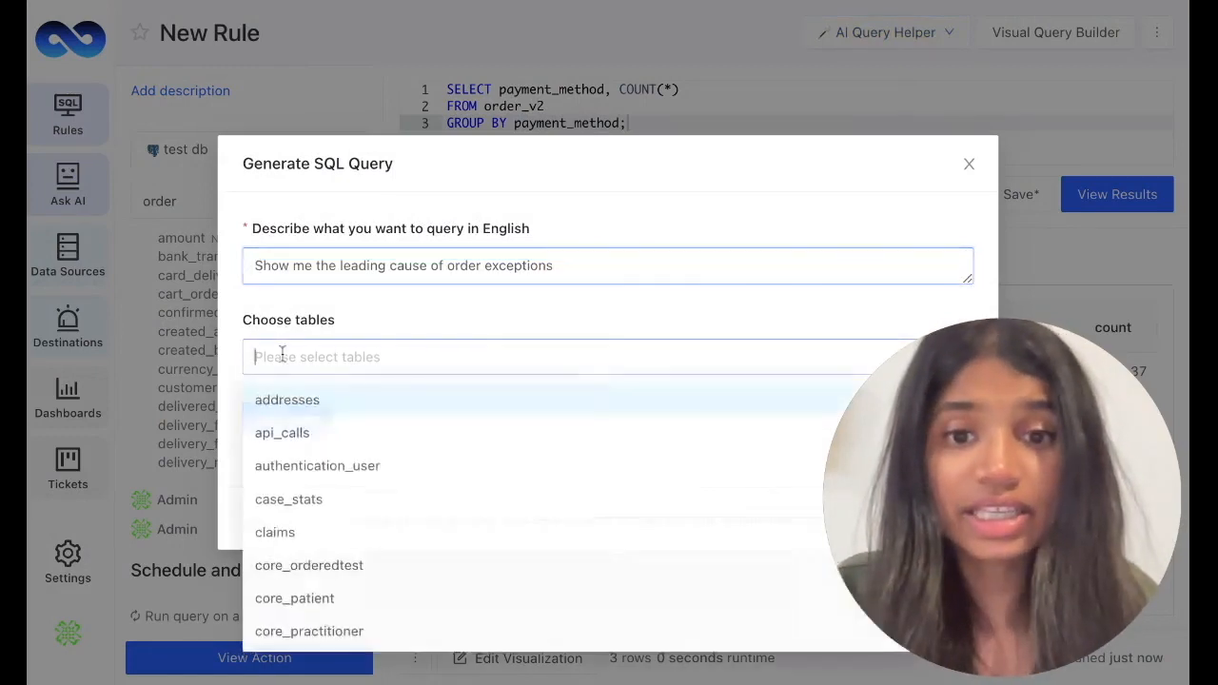
type("order")
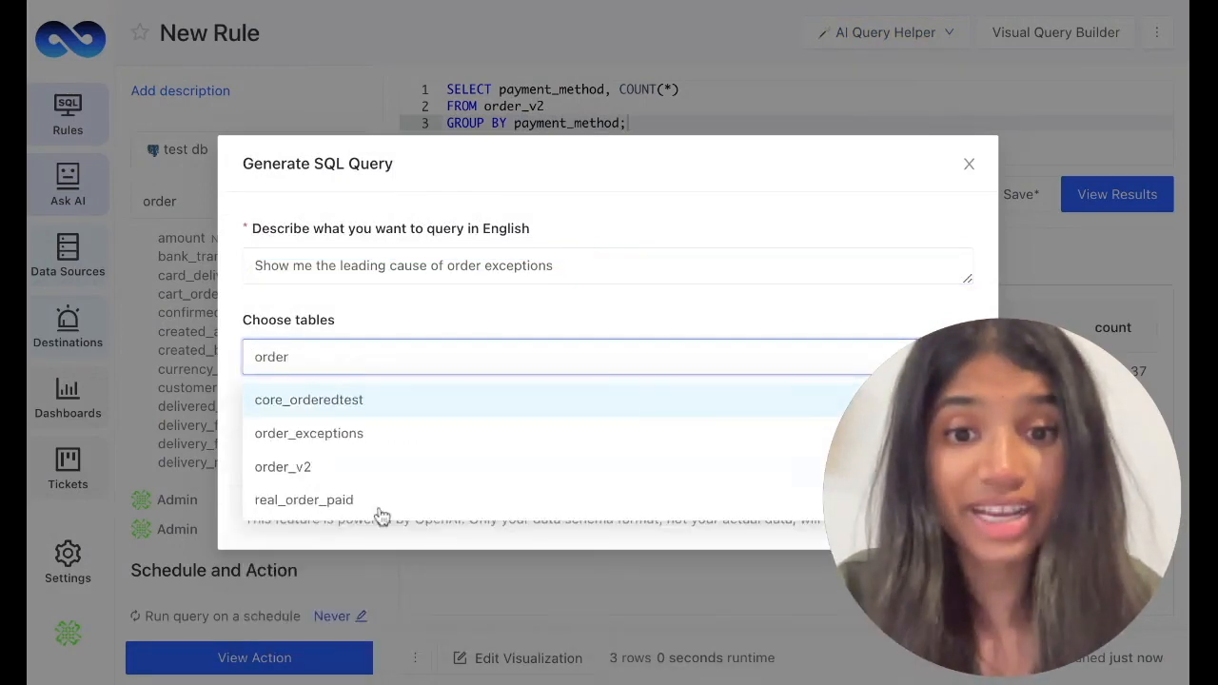
left_click(372, 433)
left_click(366, 314)
left_click(321, 428)
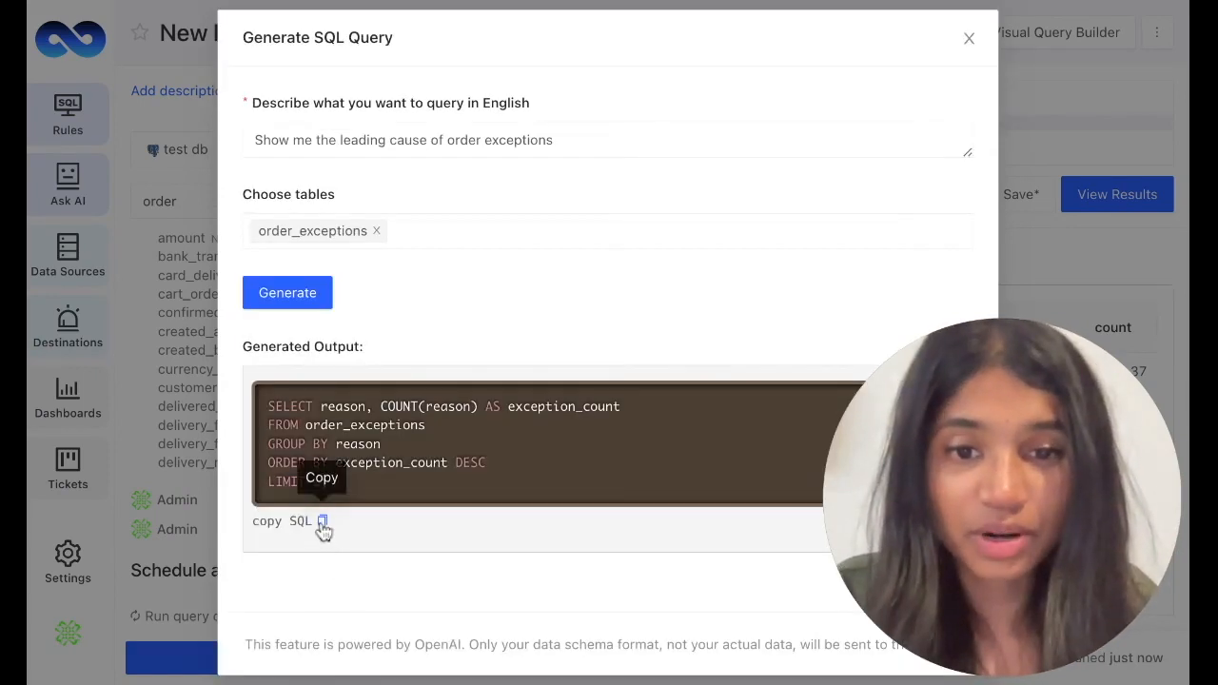
- Review the generated SQL's GROUP BY and ORDER BY clauses, replace the rule's query with the generated exception reason SQL, and run it
triple_click(295, 444)
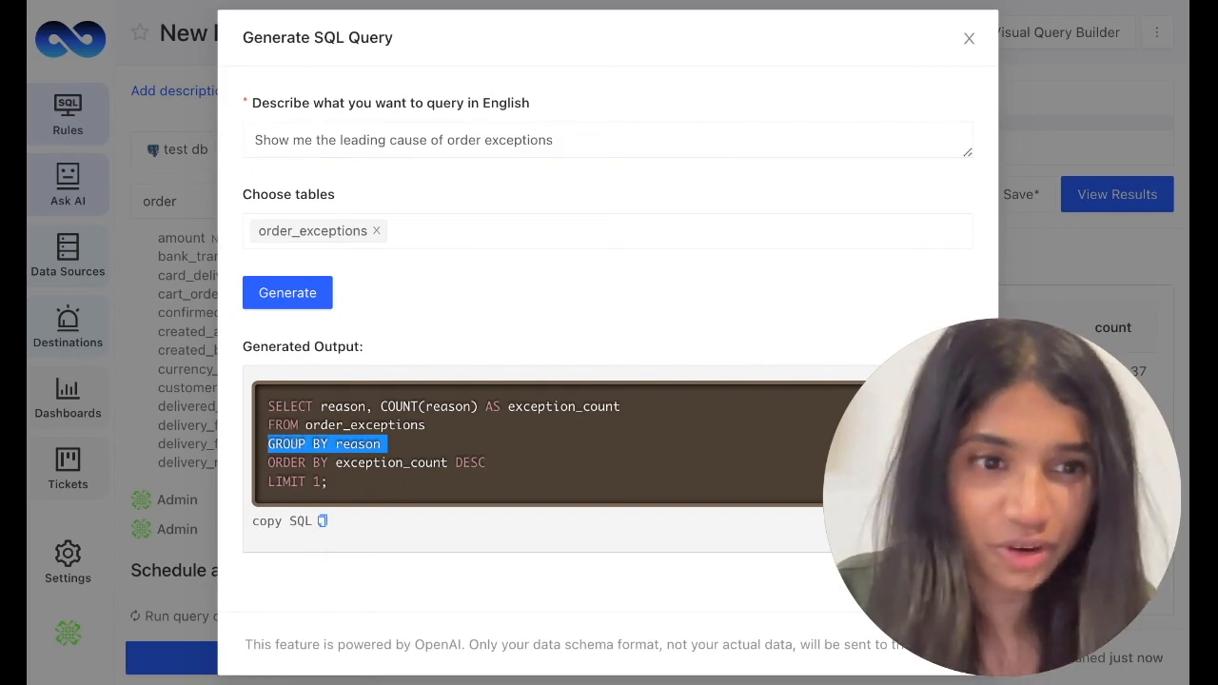
left_click(267, 462)
triple_click(269, 463)
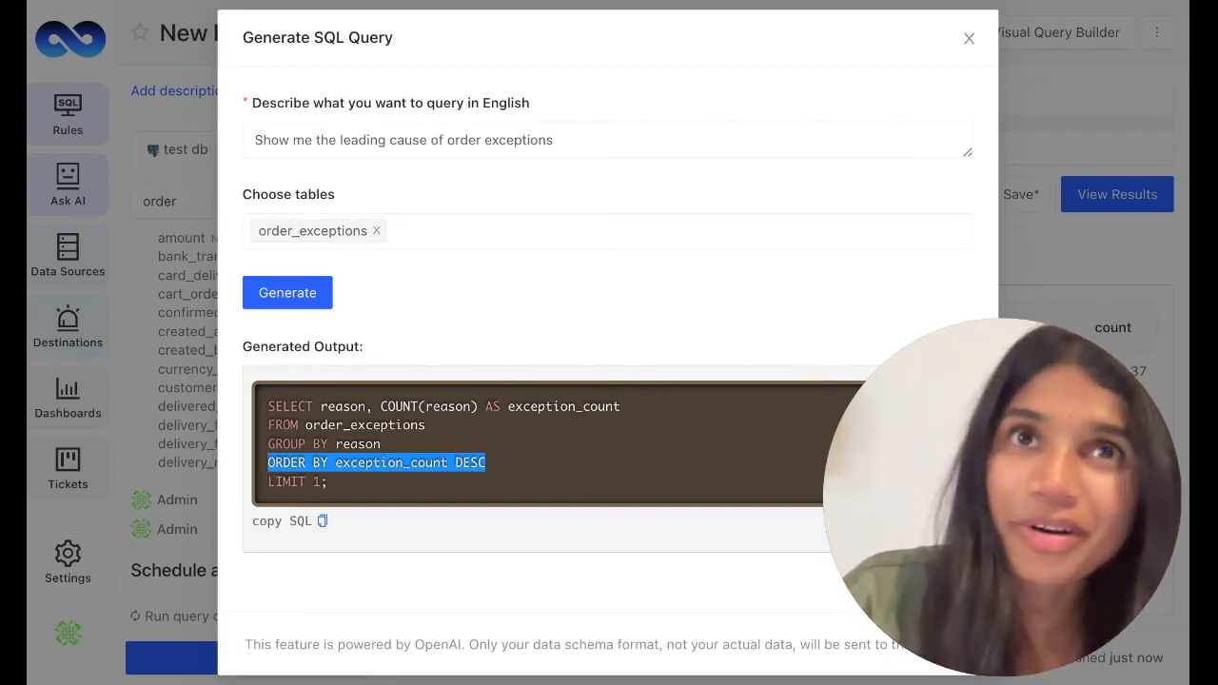
left_click(215, 485)
key("ctrl+a")
key("ctrl+v")
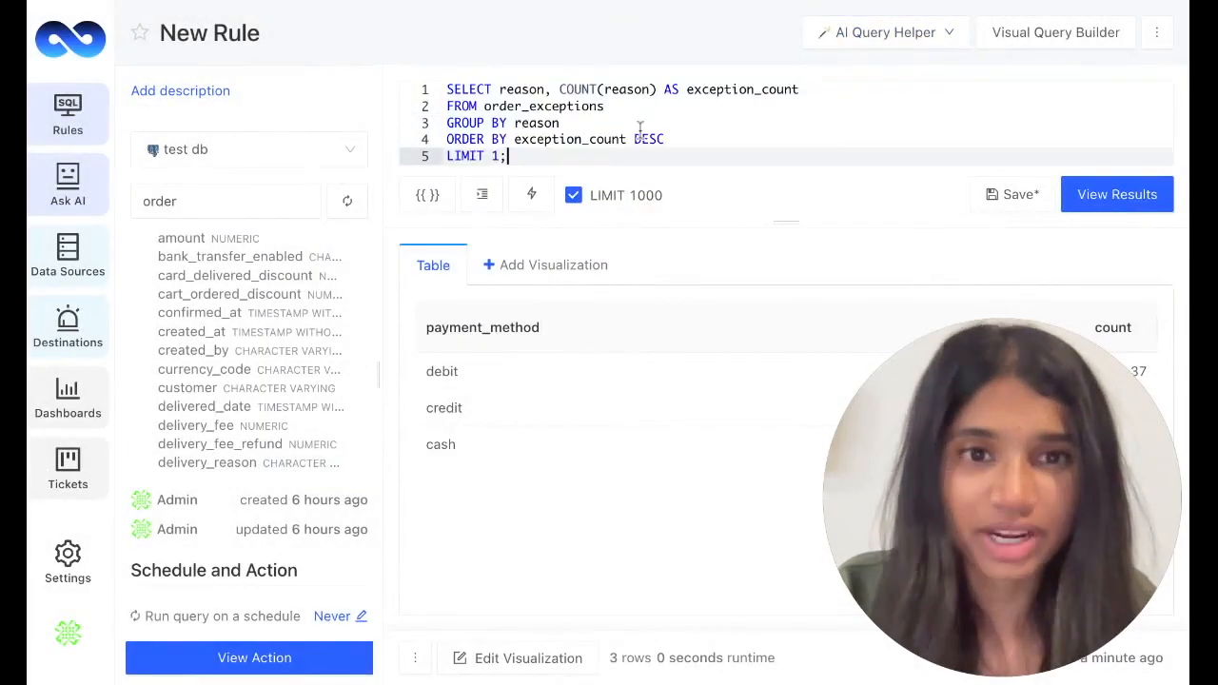
key("ctrl+Return")
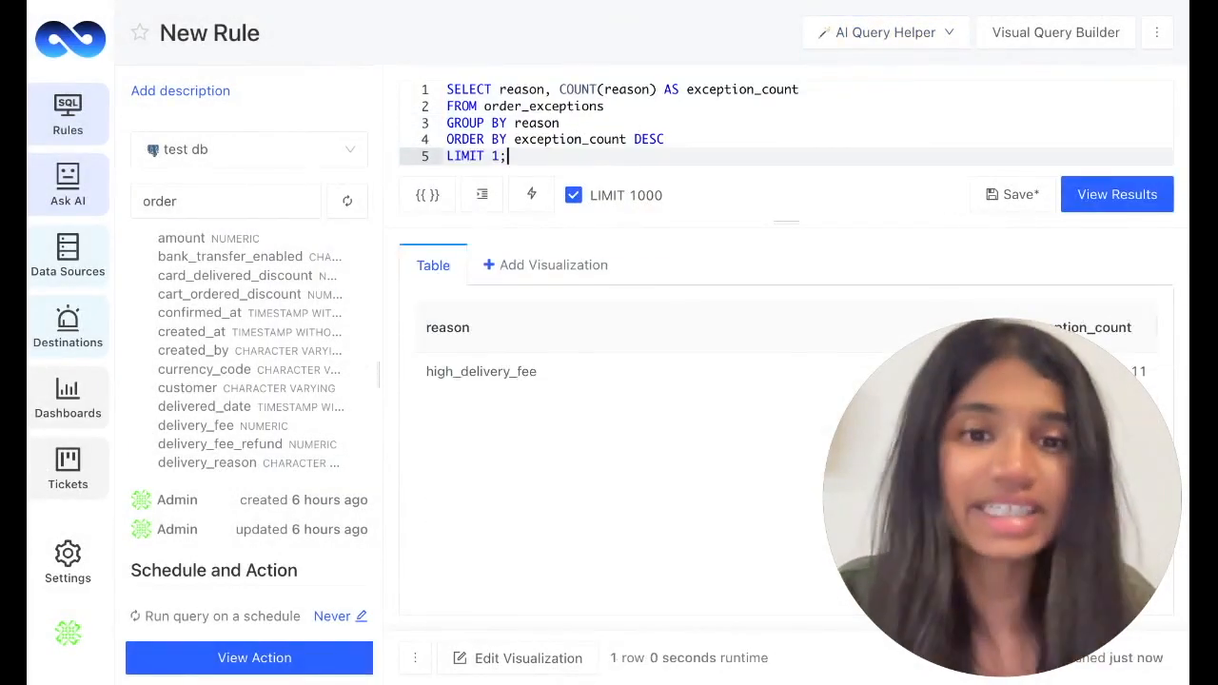
- Inspect the returned exception reason and its query, and enlarge the query editor area above the results
double_click(510, 372)
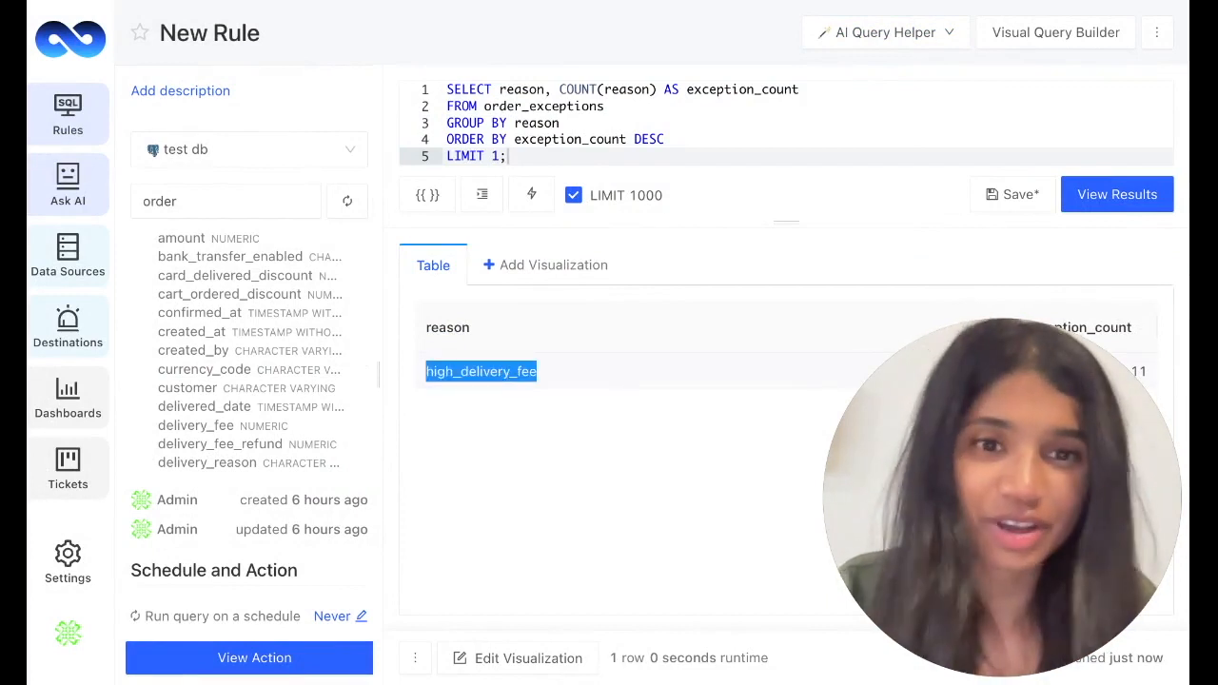
left_click(537, 385)
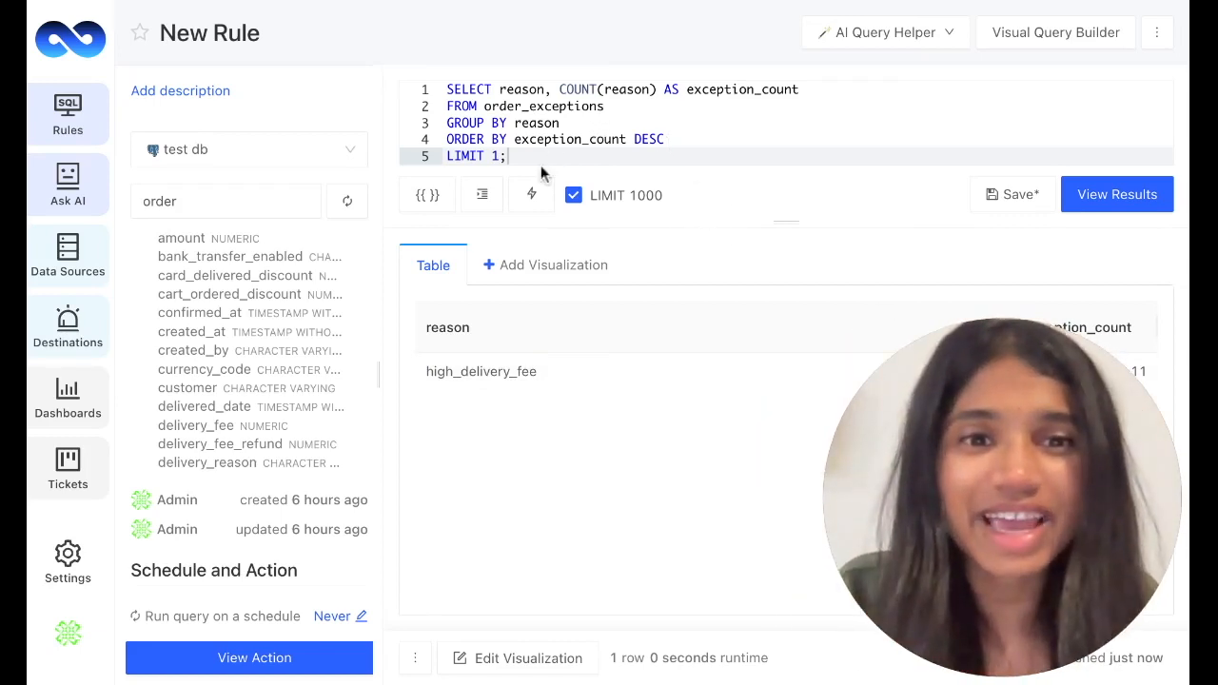
left_click(493, 121)
key("ctrl+a")
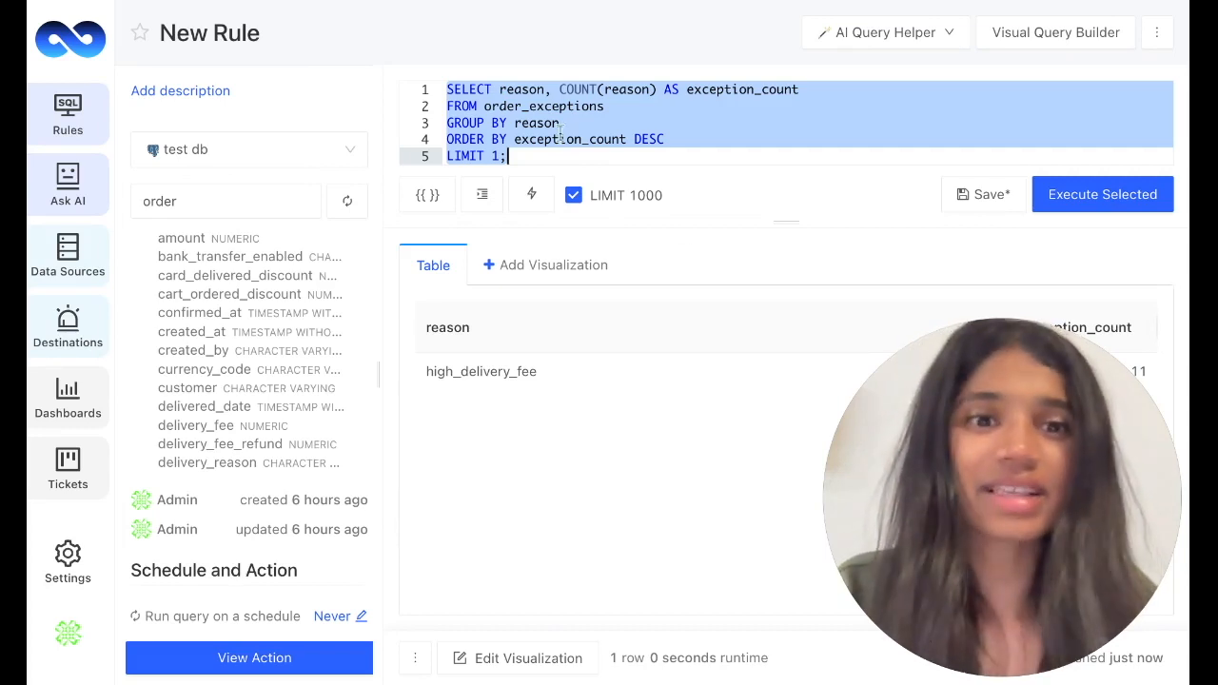
left_click_drag(790, 221, 791, 418)
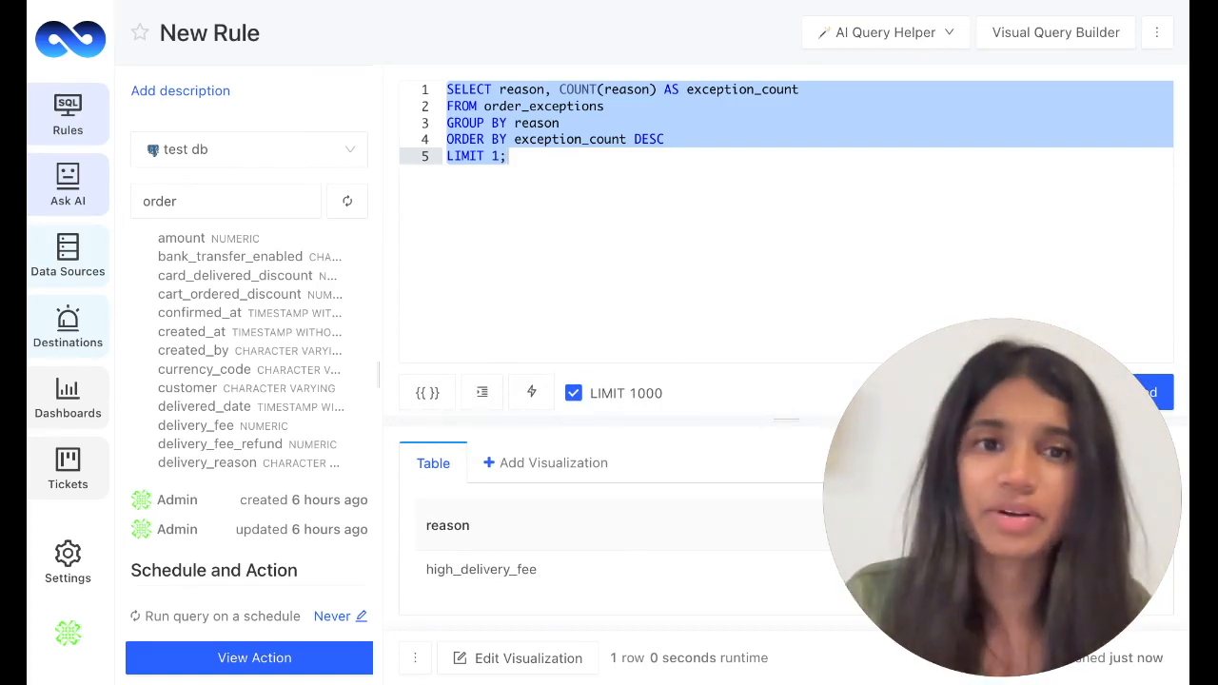
- Use the AI Query Generator to produce SQL for "Show me the top 3 highest dollar amount orders that had exceptions" from order_v2 and order_exceptions
left_click(897, 32)
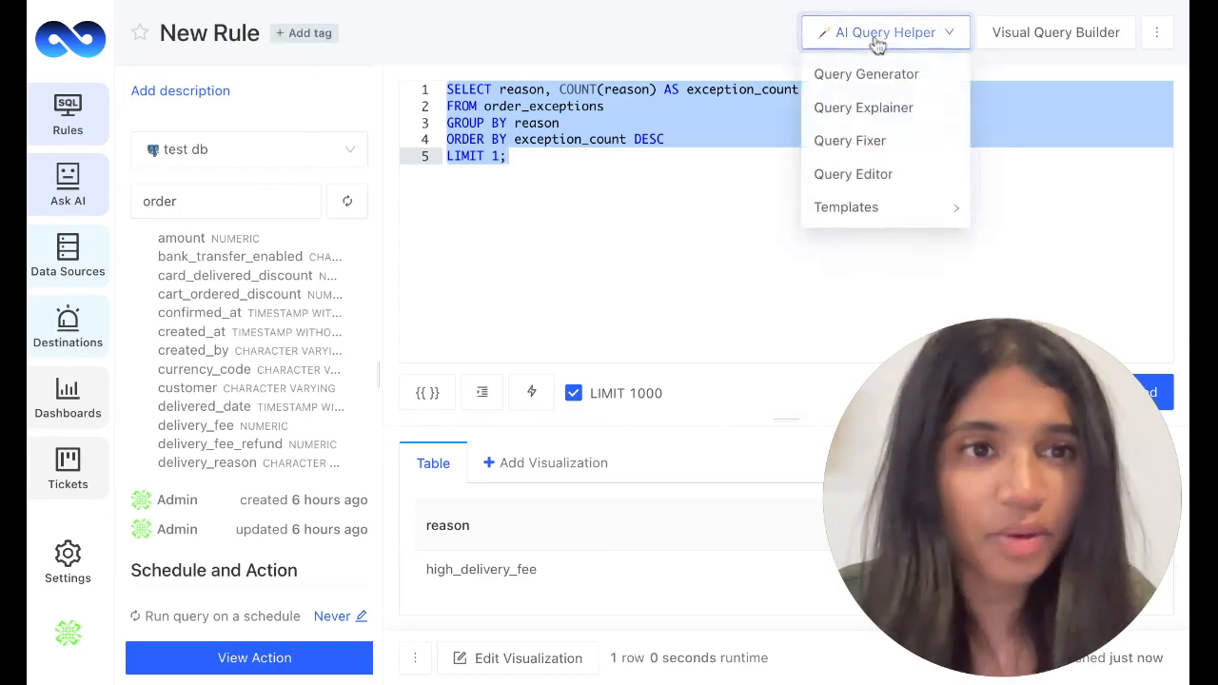
left_click(865, 74)
left_click(335, 354)
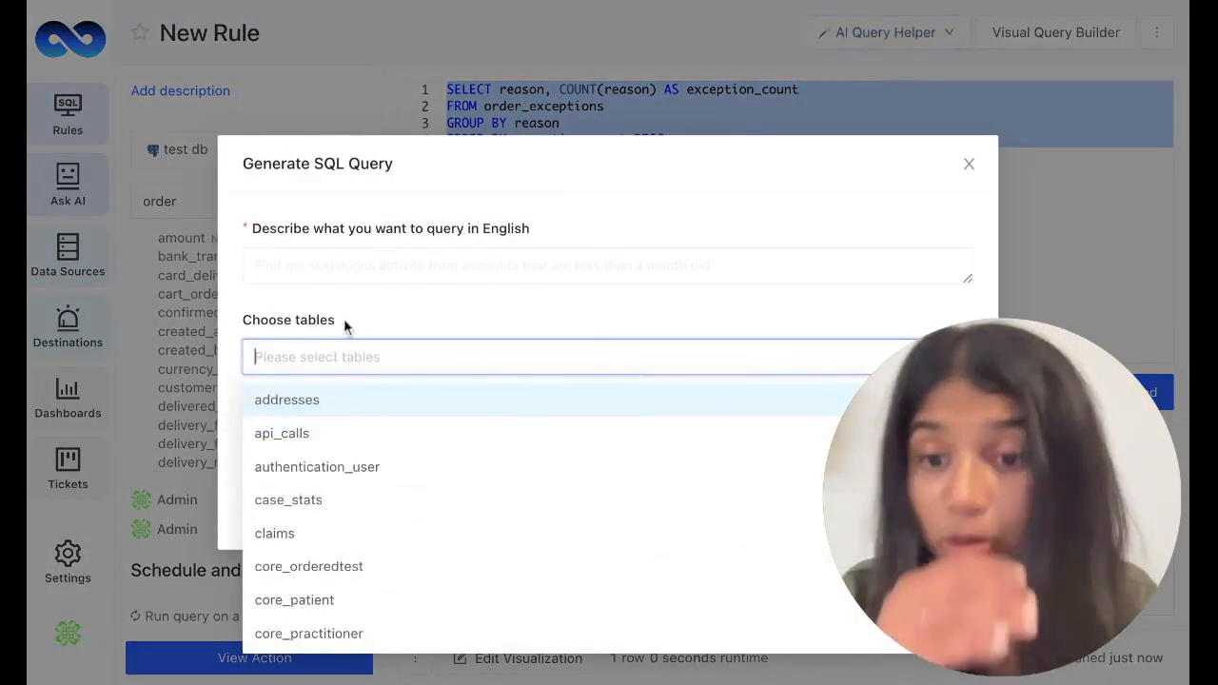
left_click(359, 265)
key("ctrl+v")
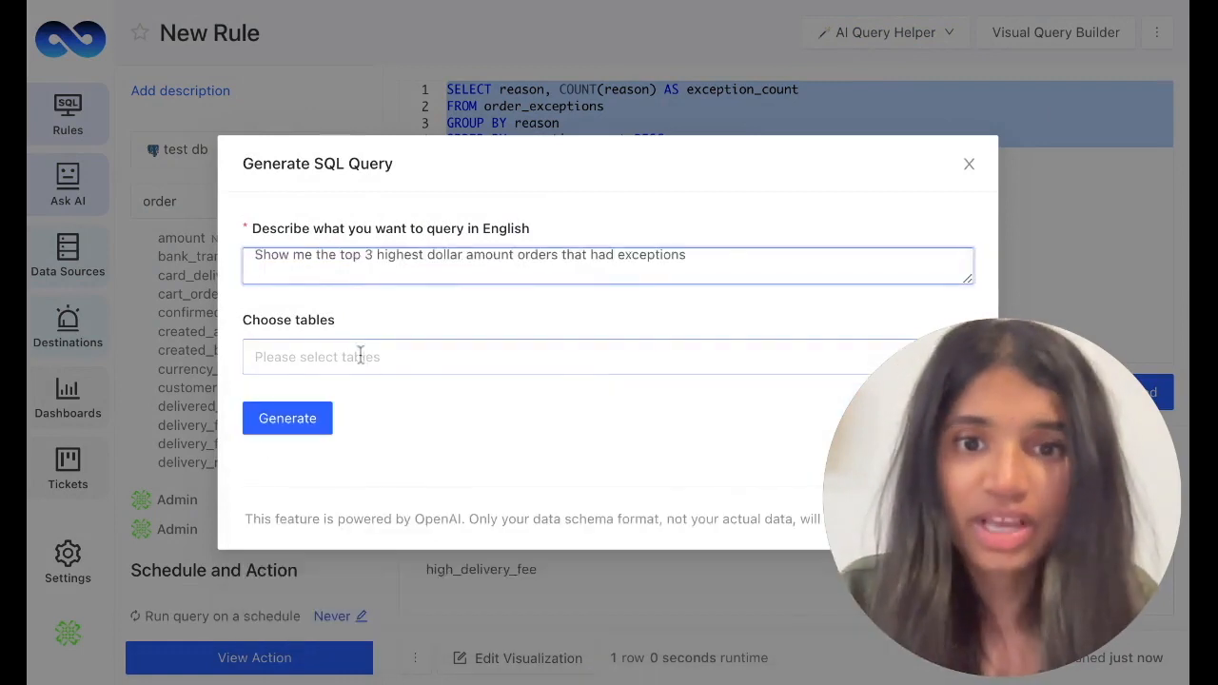
left_click(357, 356)
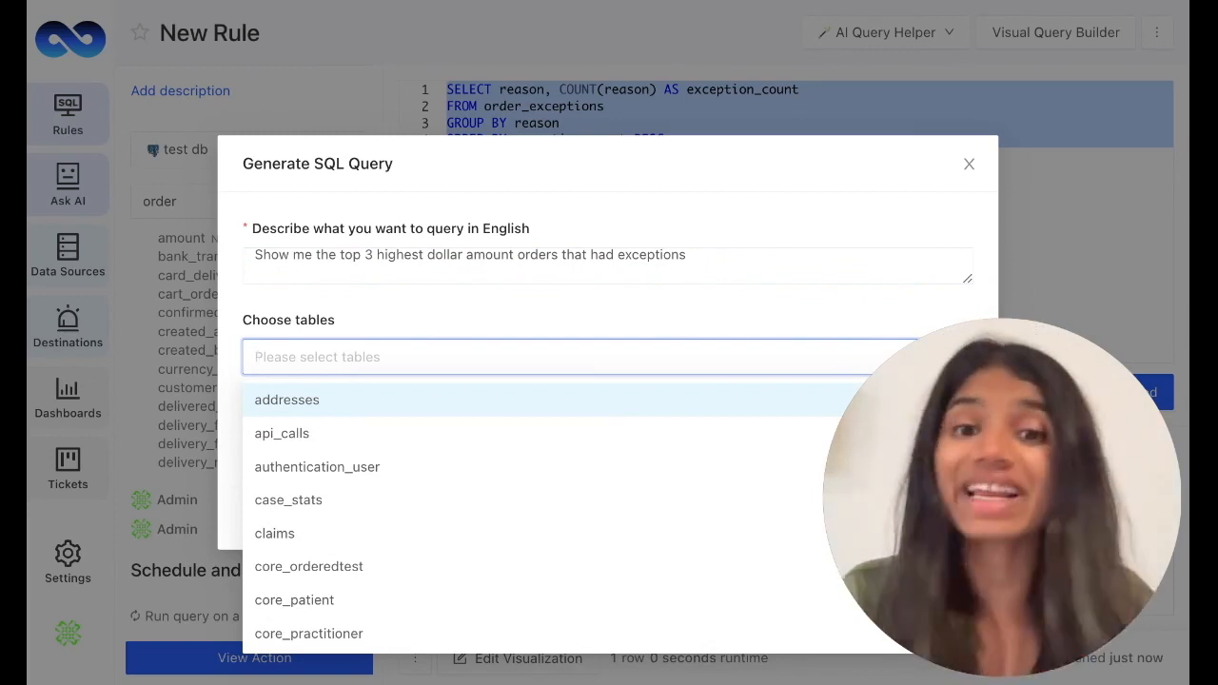
type("order")
left_click(367, 465)
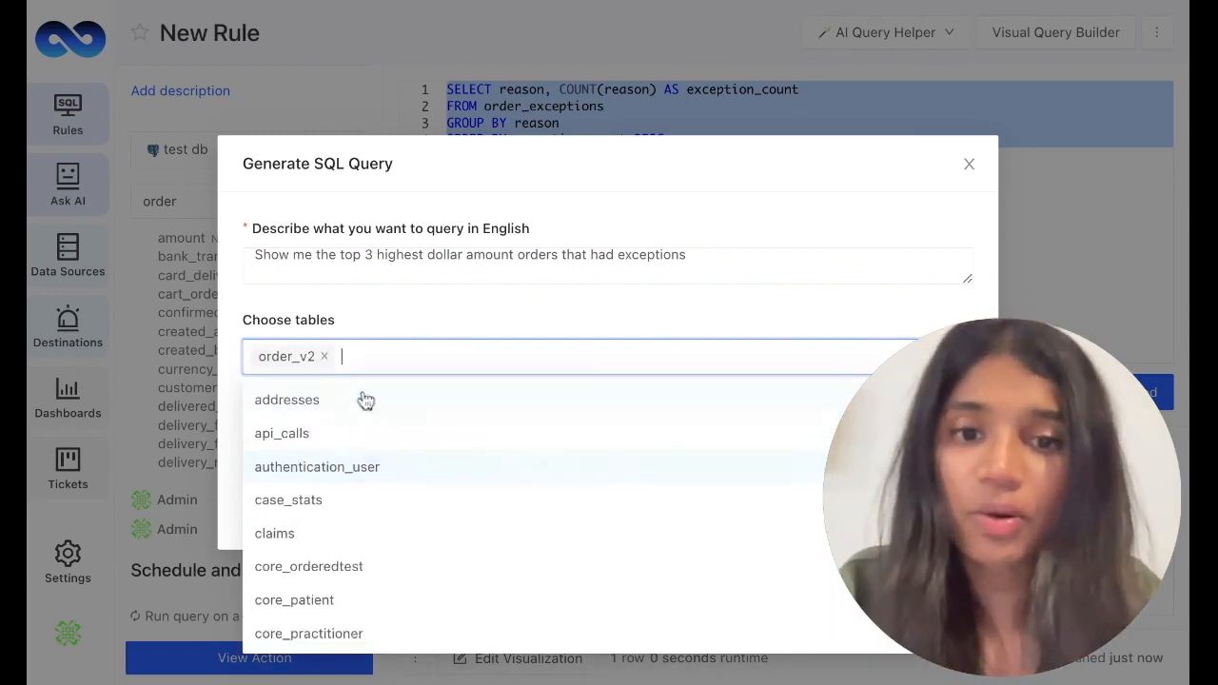
type("order")
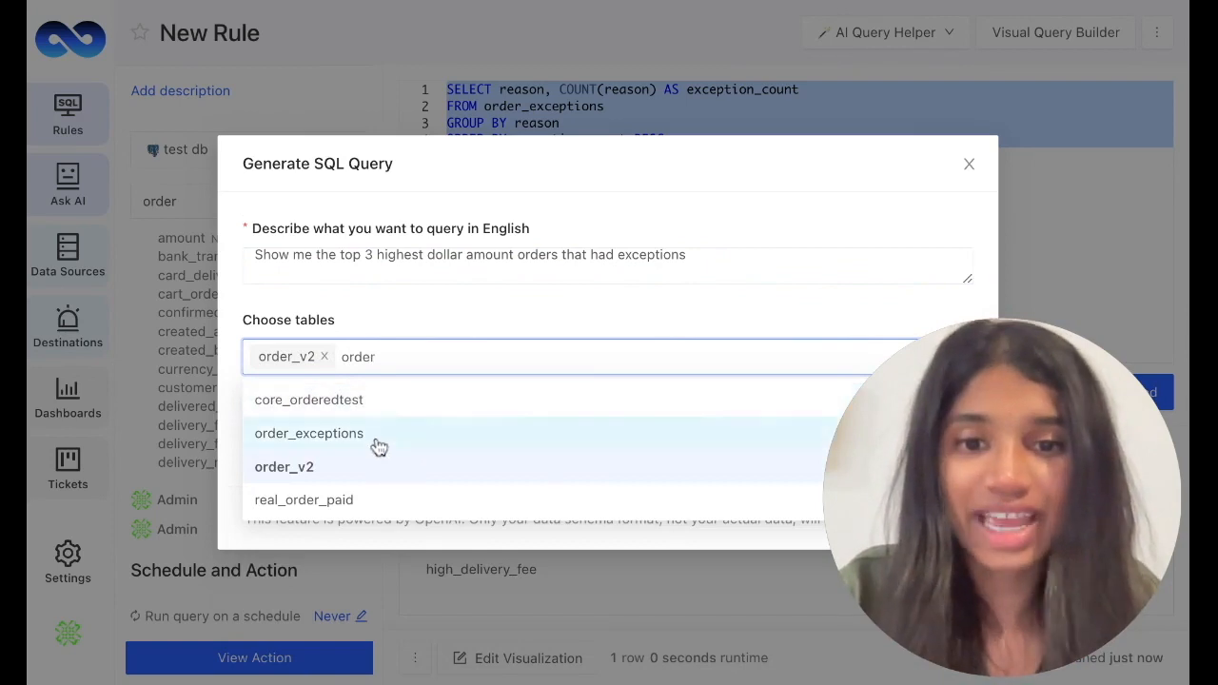
left_click(374, 444)
left_click(391, 314)
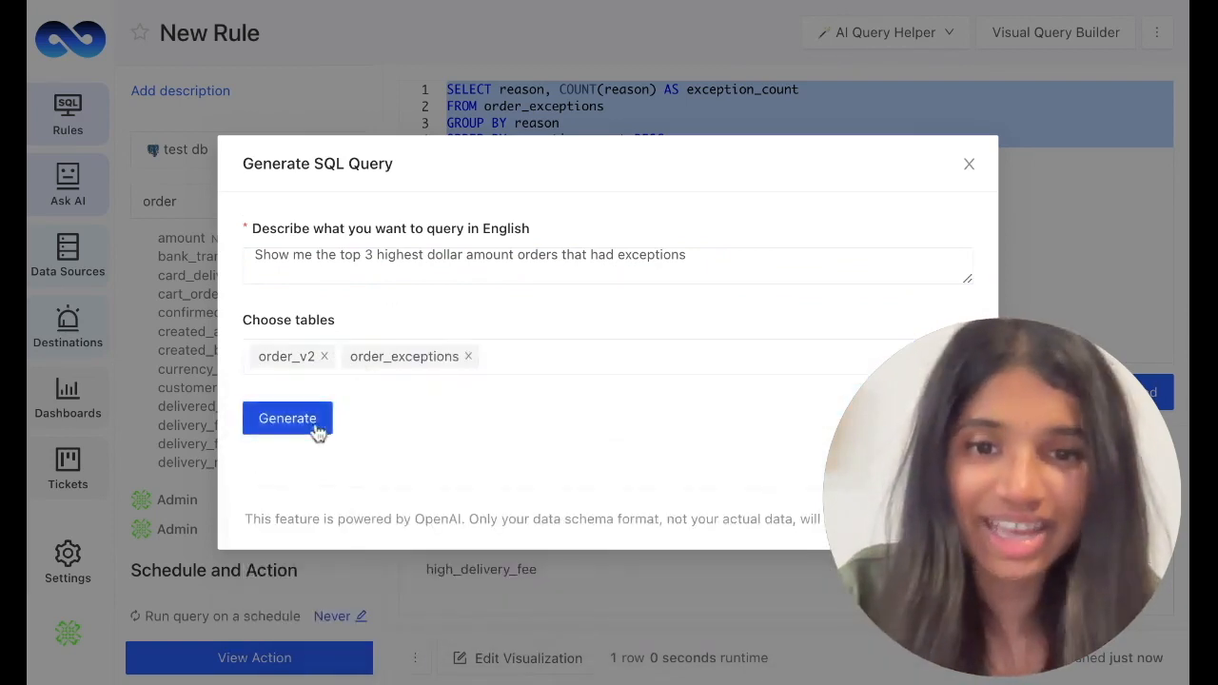
left_click(318, 425)
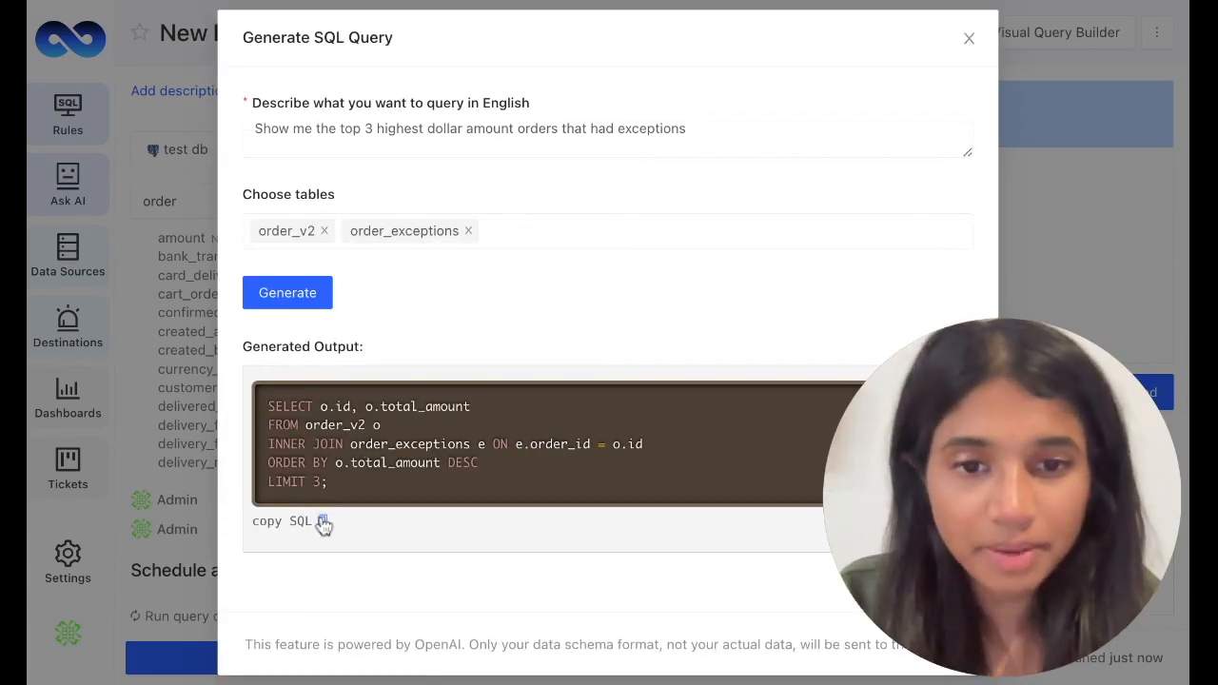
- Replace the rule's query with the generated SQL joining order_v2 and order_exceptions, sorted by total_amount and limited to 3
left_click(323, 522)
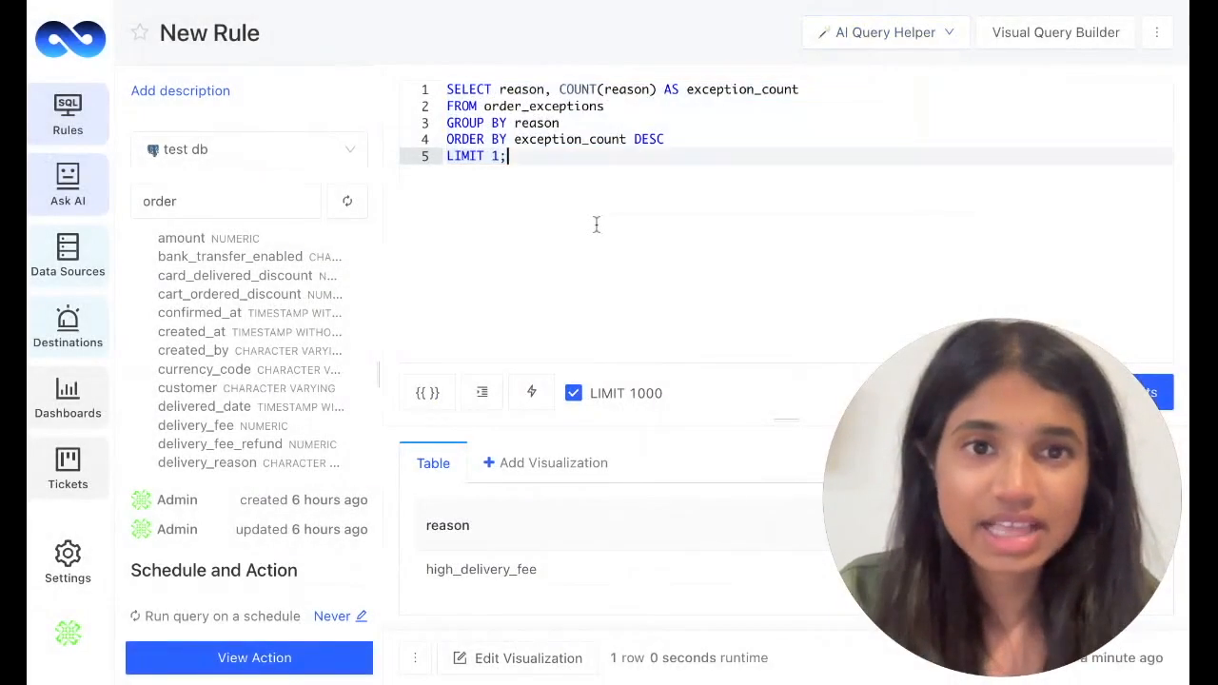
key("ctrl+a")
key("ctrl+v")
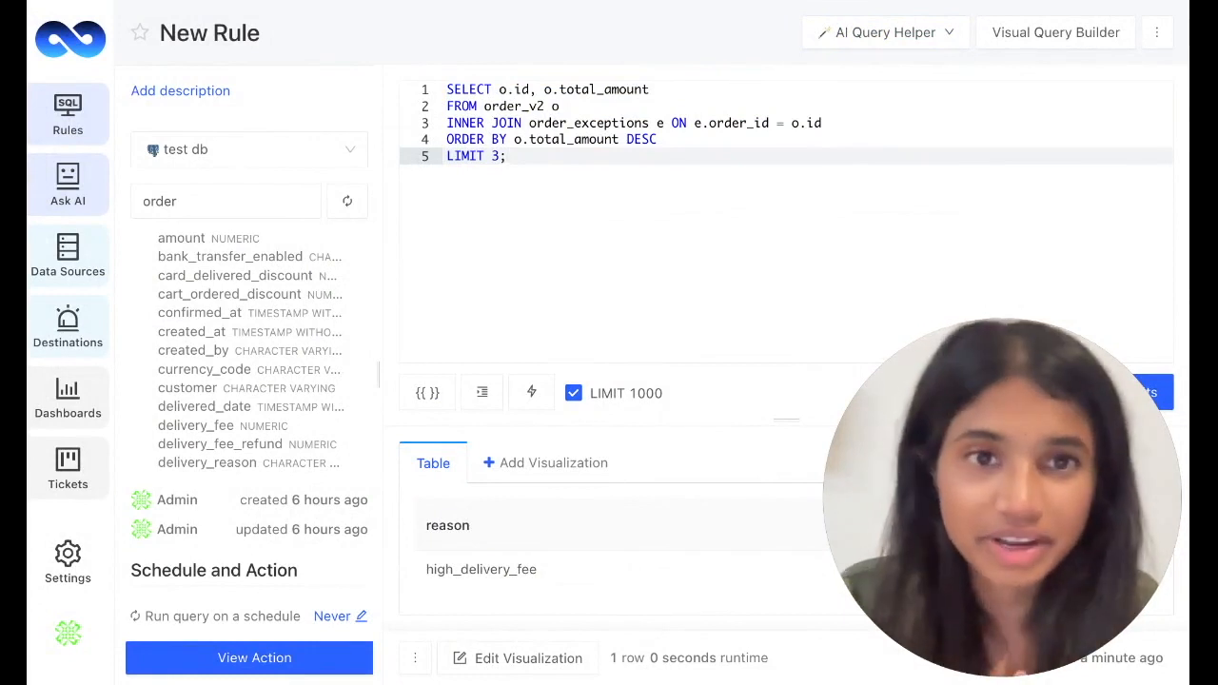